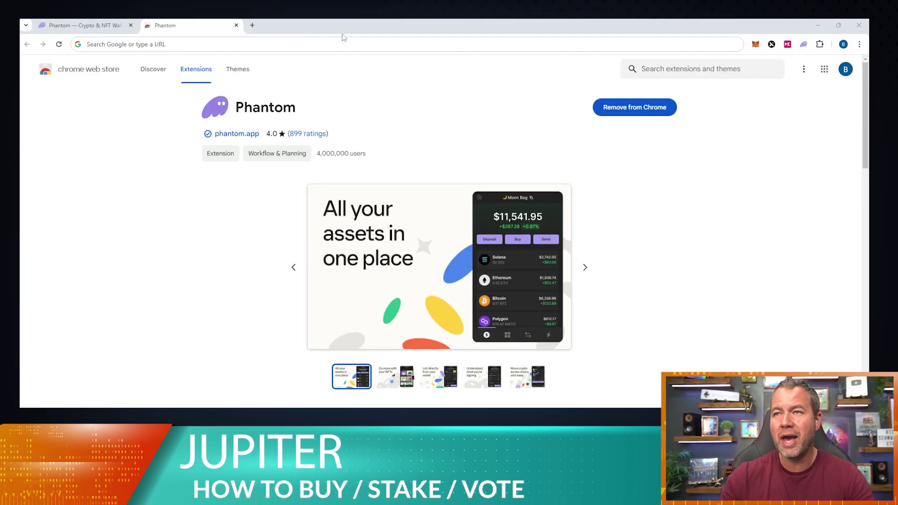
# - With Phantom installed, select the browser address bar to enter a new web address
pyautogui.click(330, 42)
# - Load jup.ag and scroll through its Swap page
pyautogui.write('j')
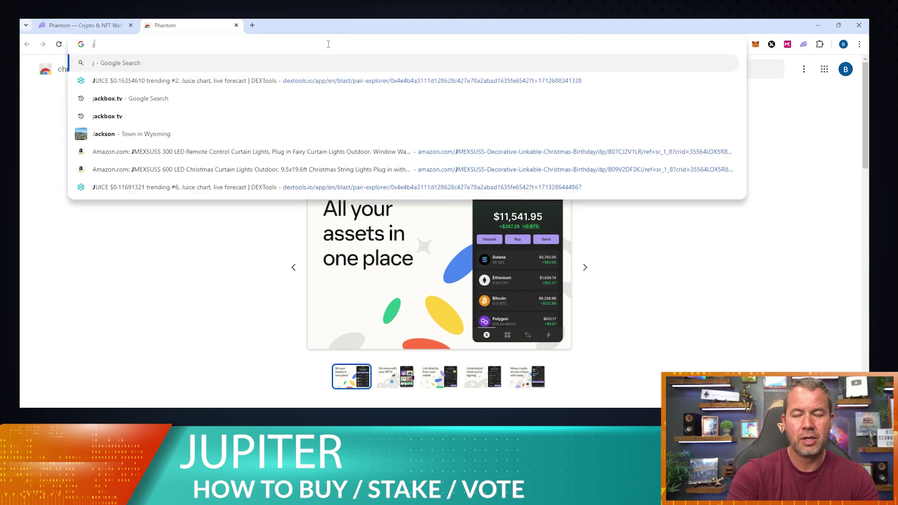
pyautogui.write('up.ag')
pyautogui.press('Return')
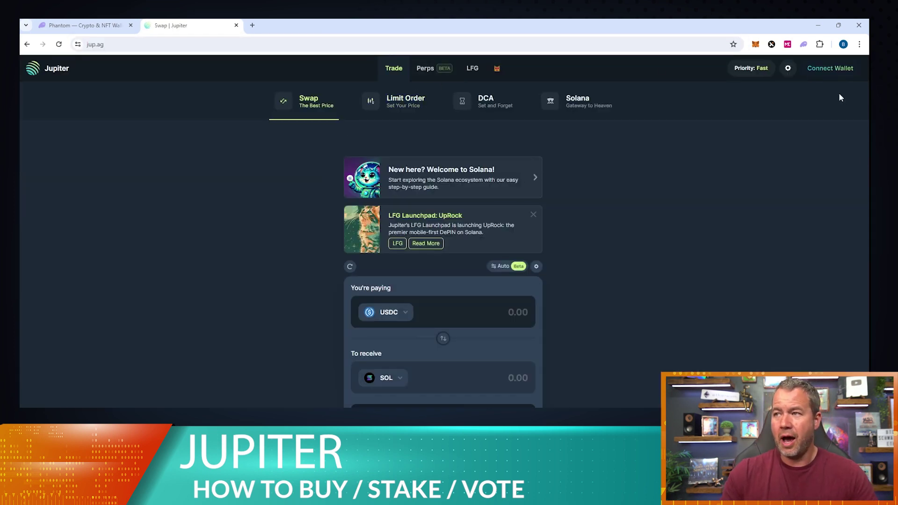
pyautogui.scroll(-1, 421, 304)
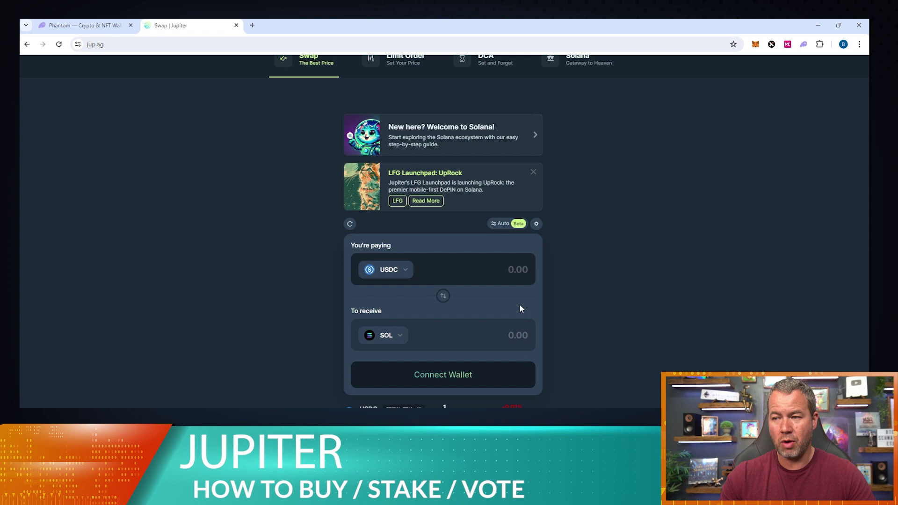
pyautogui.scroll(1, 533, 305)
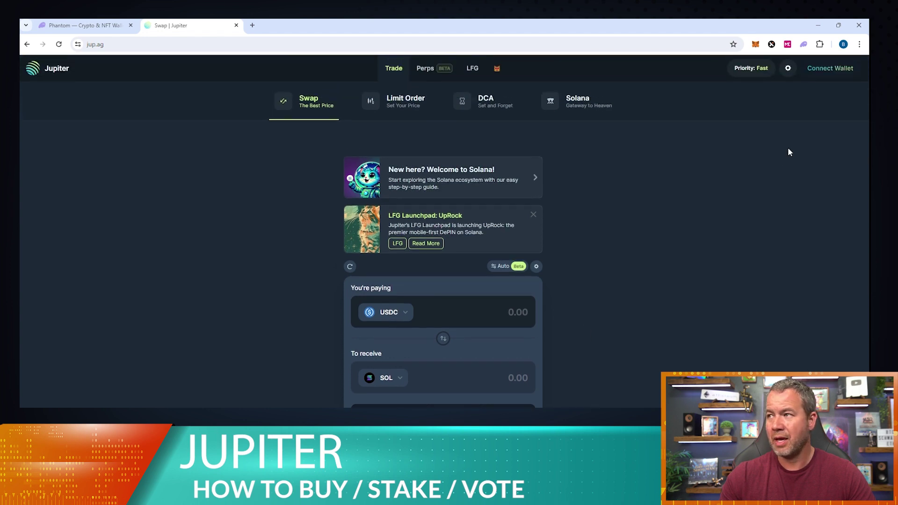
# - Connect the Phantom wallet to jup.ag, approving the request in Phantom
pyautogui.click(831, 68)
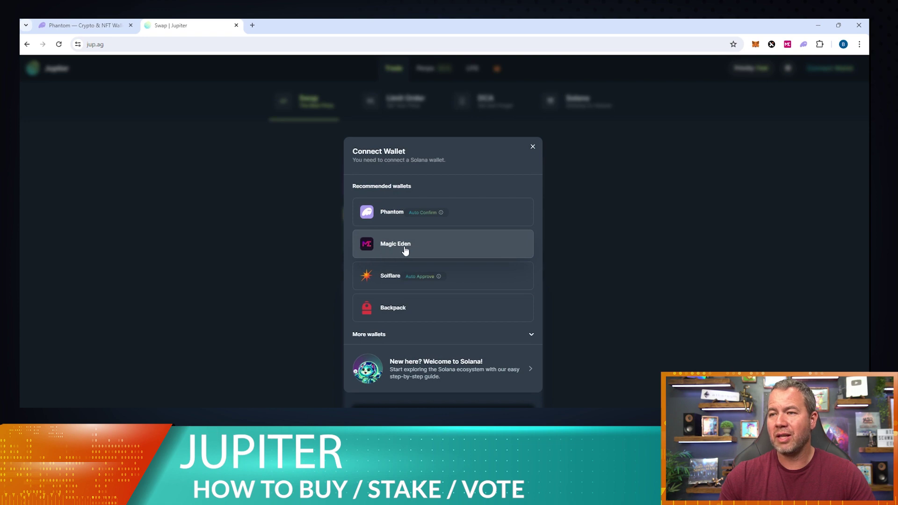
pyautogui.click(393, 214)
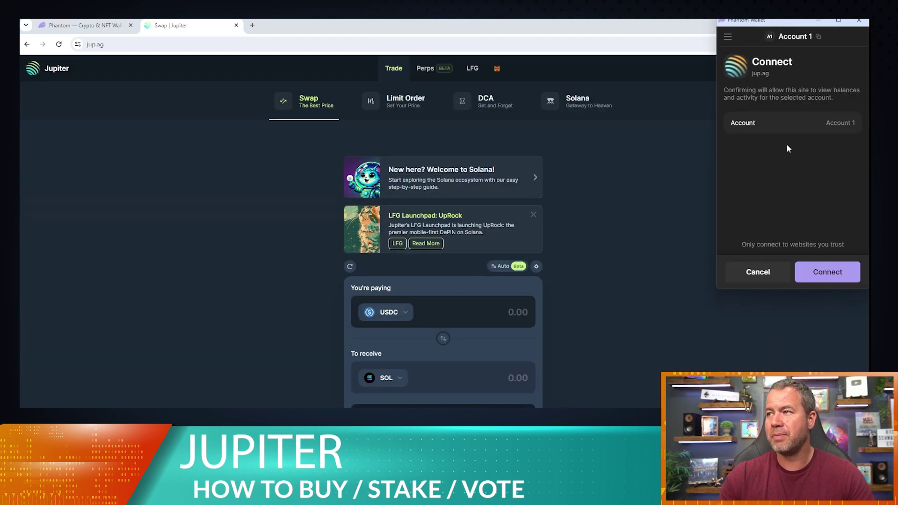
pyautogui.click(835, 278)
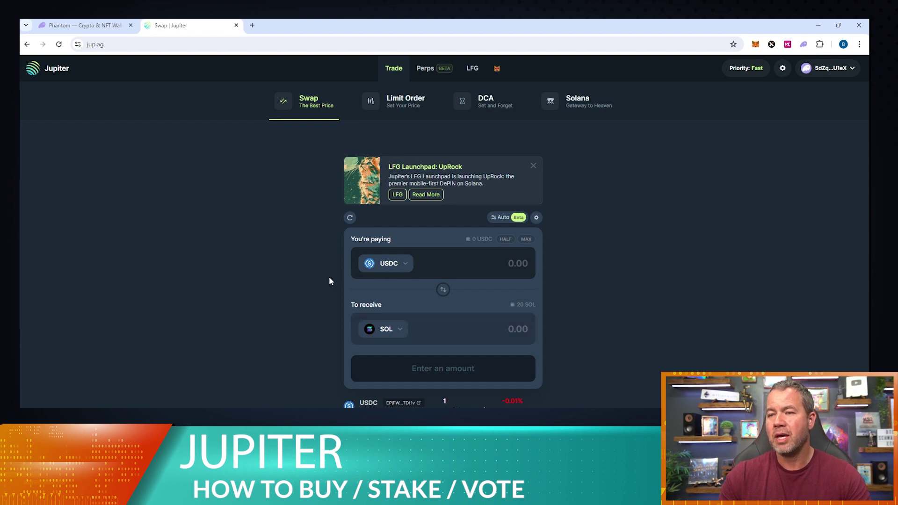
# - Flip the pair to pay 15 SOL and choose JUP as the token received
pyautogui.click(444, 290)
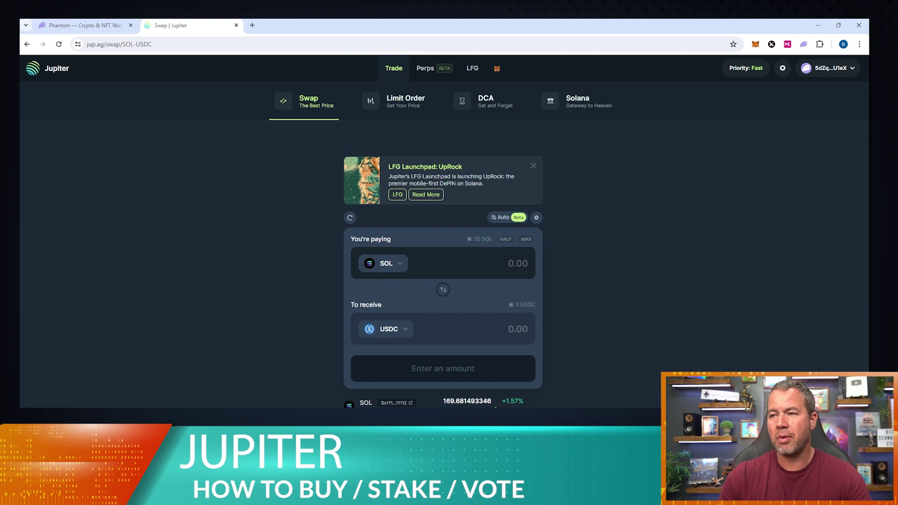
pyautogui.write('15')
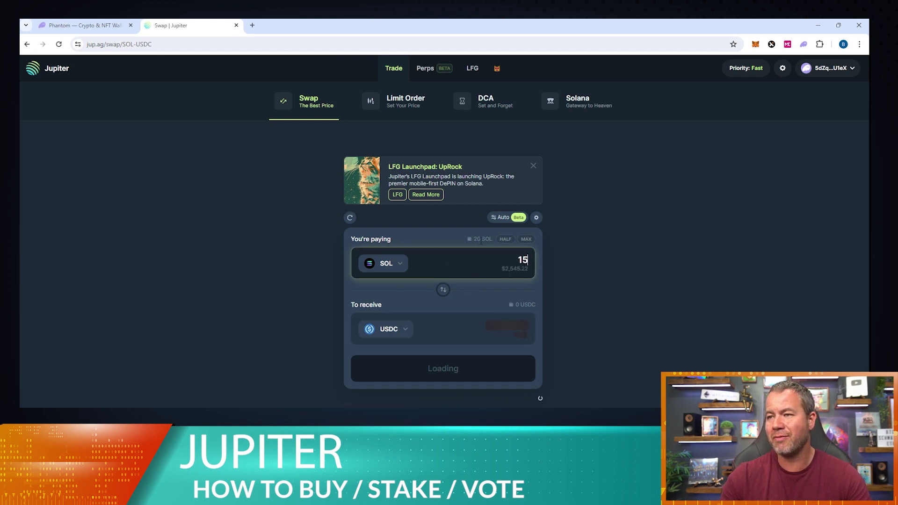
pyautogui.click(400, 330)
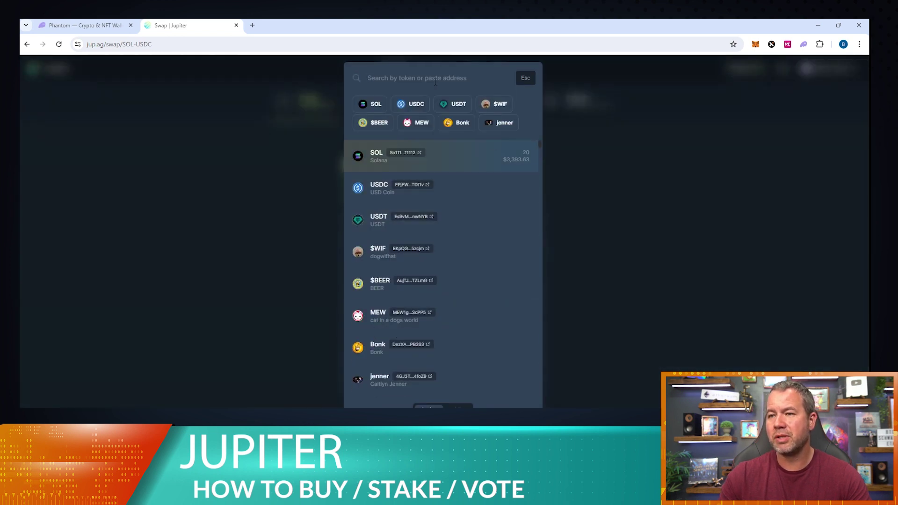
pyautogui.write('jup')
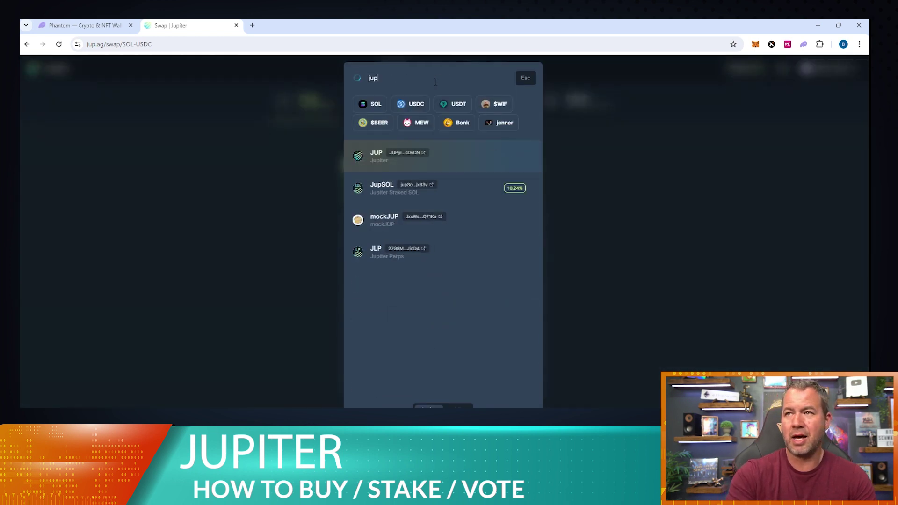
pyautogui.click(449, 166)
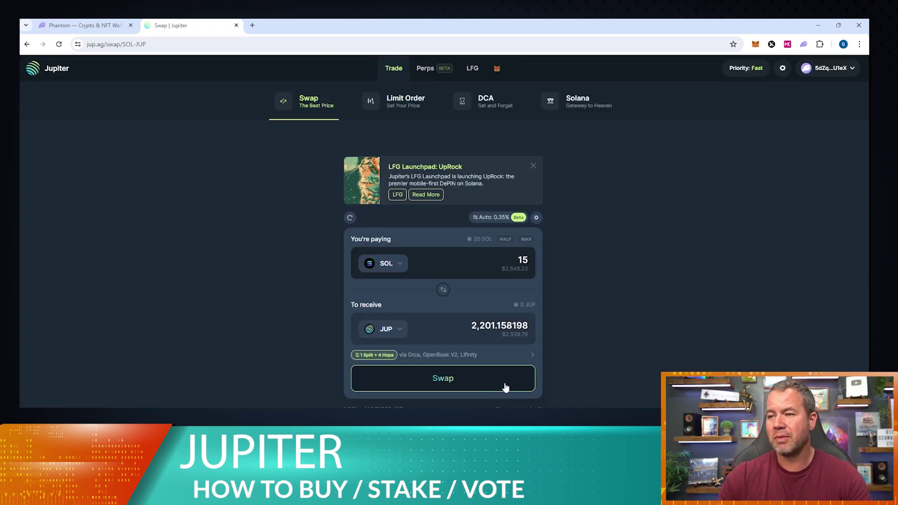
# - Submit the 15 SOL-to-JUP swap, inspect Phantom's simulation warning, and reject the transaction
pyautogui.click(460, 384)
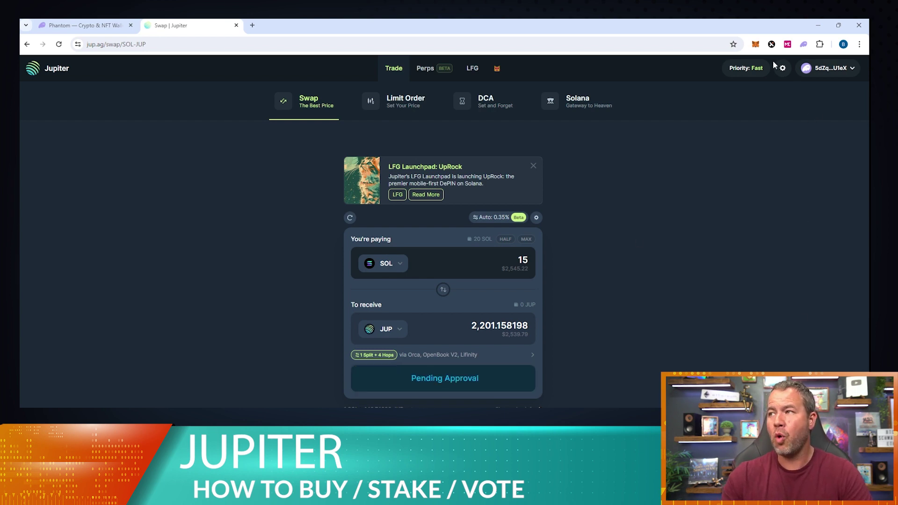
pyautogui.click(802, 45)
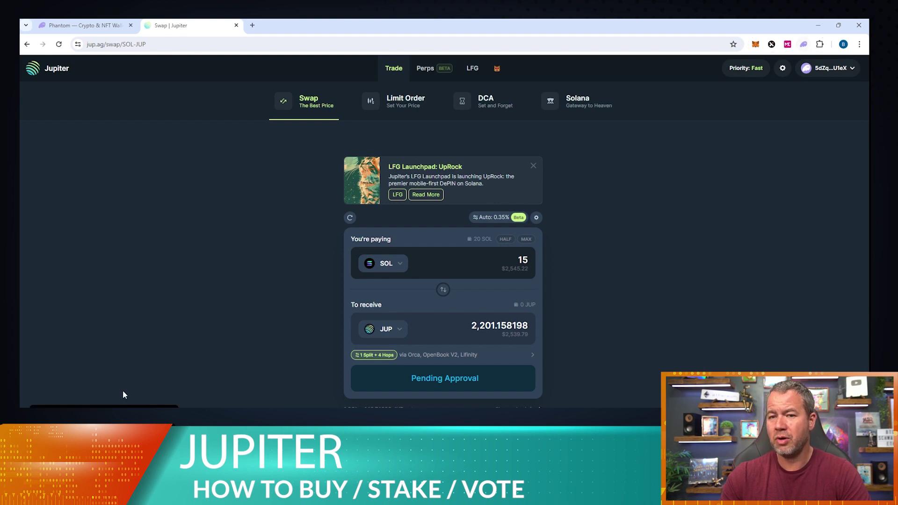
pyautogui.moveTo(780, 26); pyautogui.dragTo(645, 87)
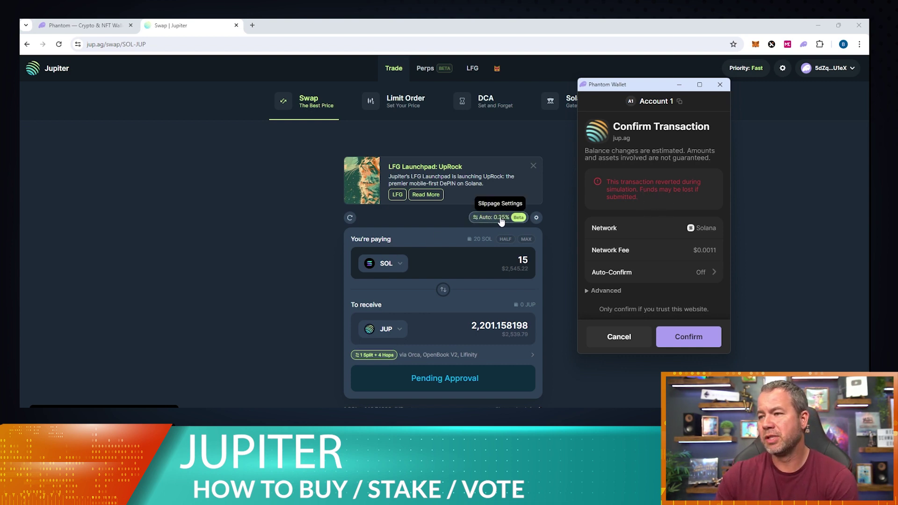
pyautogui.click(605, 291)
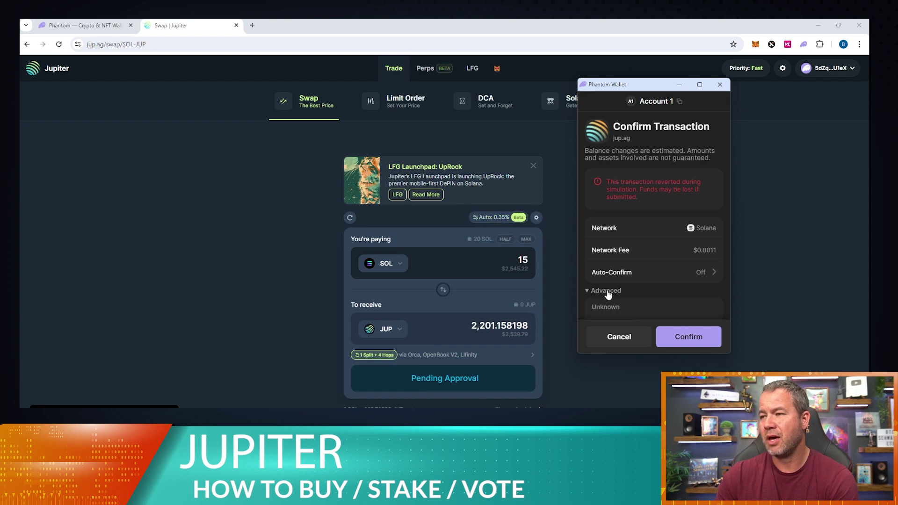
pyautogui.click(628, 336)
pyautogui.click(497, 217)
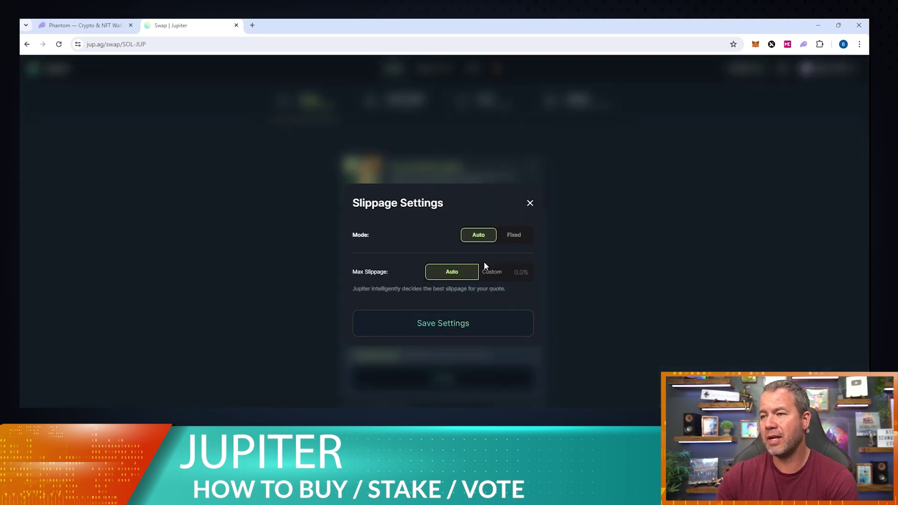
# - Set a custom 1% max slippage, save it, and confirm it on reopening
pyautogui.click(520, 272)
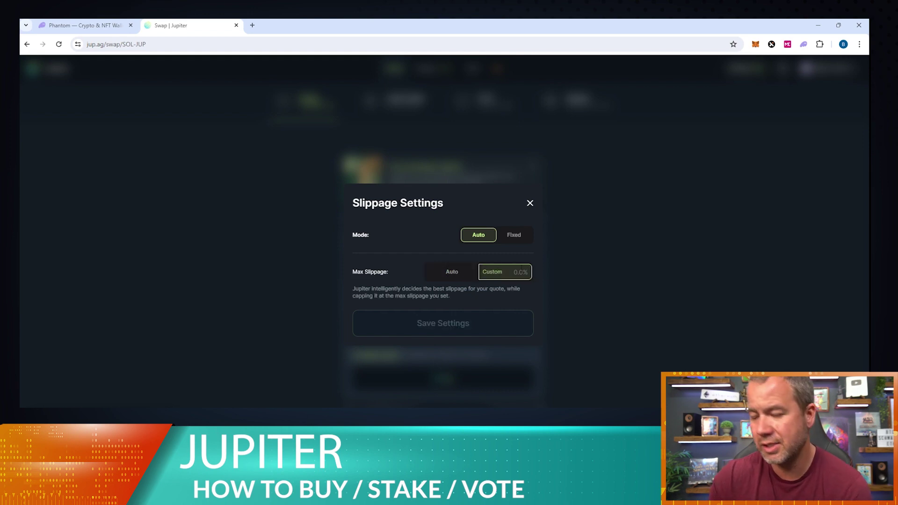
pyautogui.write('1')
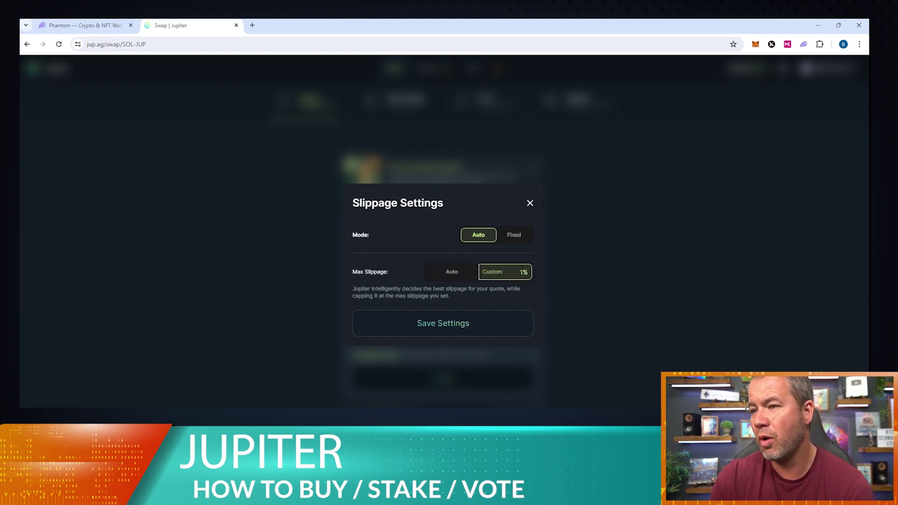
pyautogui.click(465, 330)
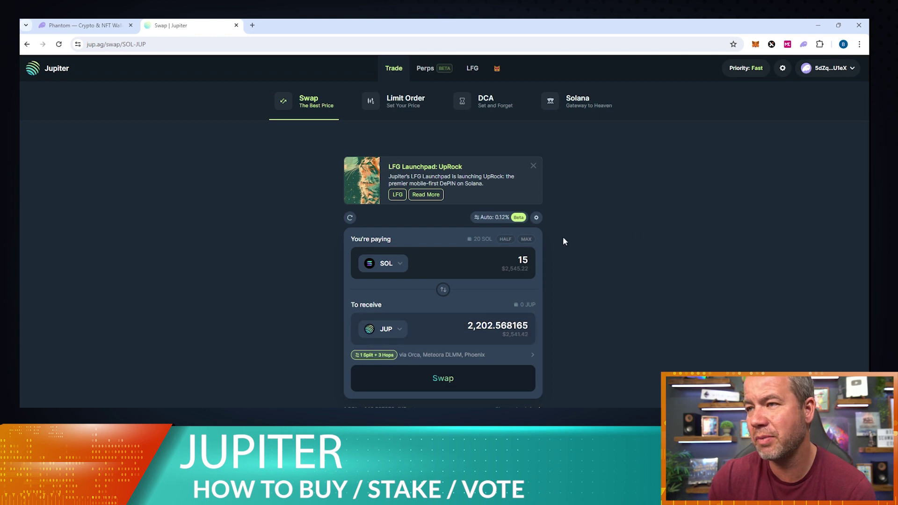
pyautogui.click(511, 223)
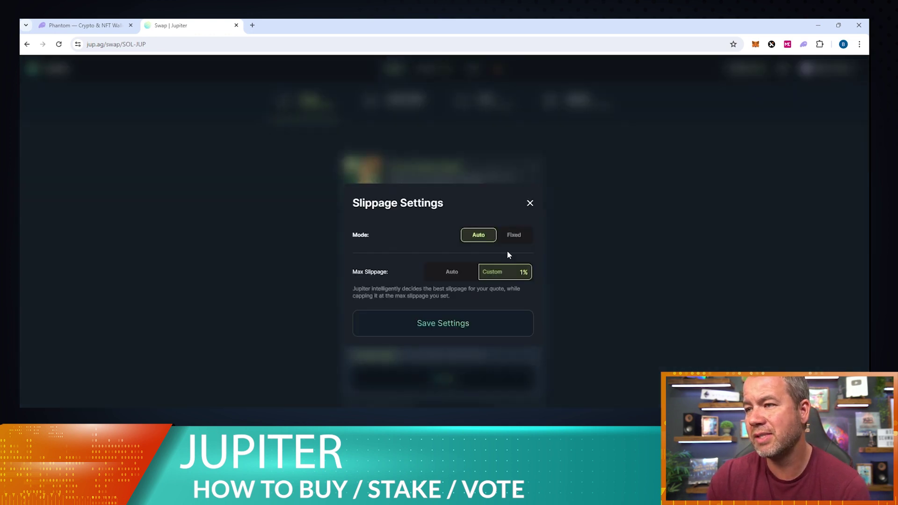
pyautogui.click(441, 326)
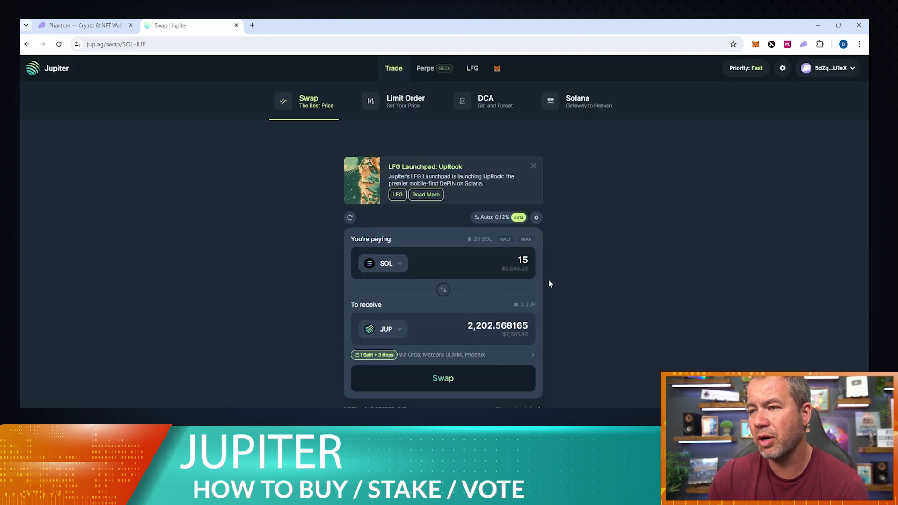
# - Resubmit and approve the 15 SOL-to-JUP swap, then check Phantom's new JUP and SOL balances
pyautogui.click(438, 384)
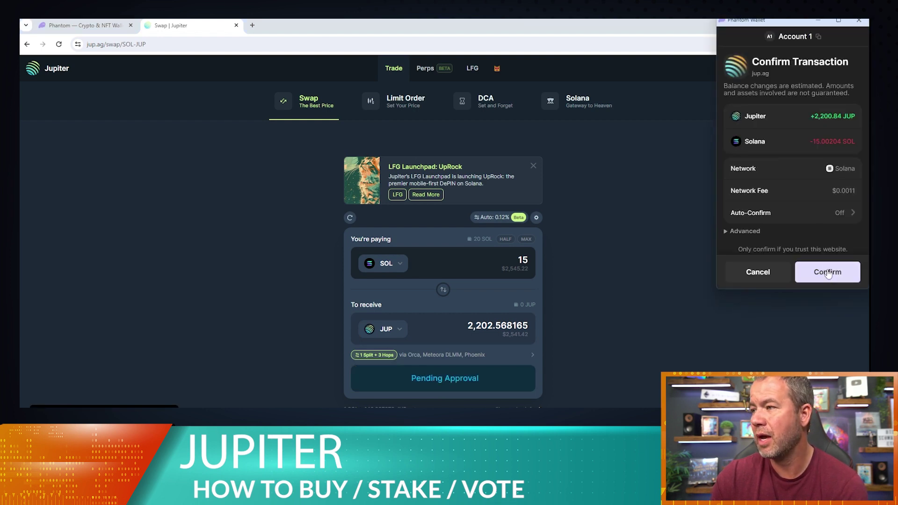
pyautogui.click(828, 272)
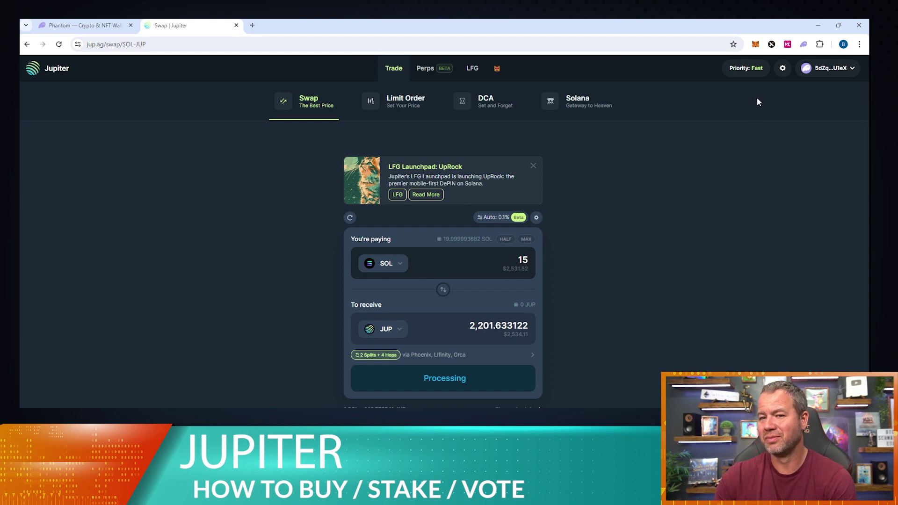
pyautogui.click(804, 45)
pyautogui.scroll(-1, 744, 220)
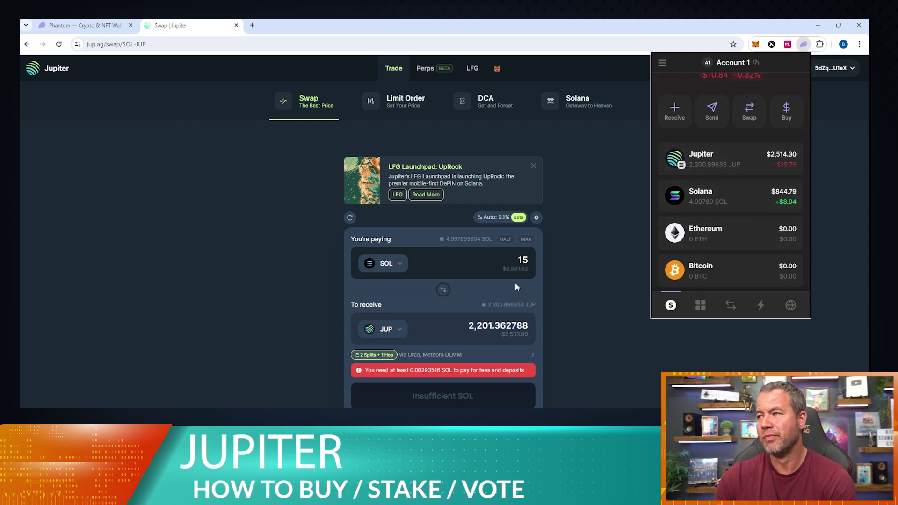
pyautogui.click(249, 256)
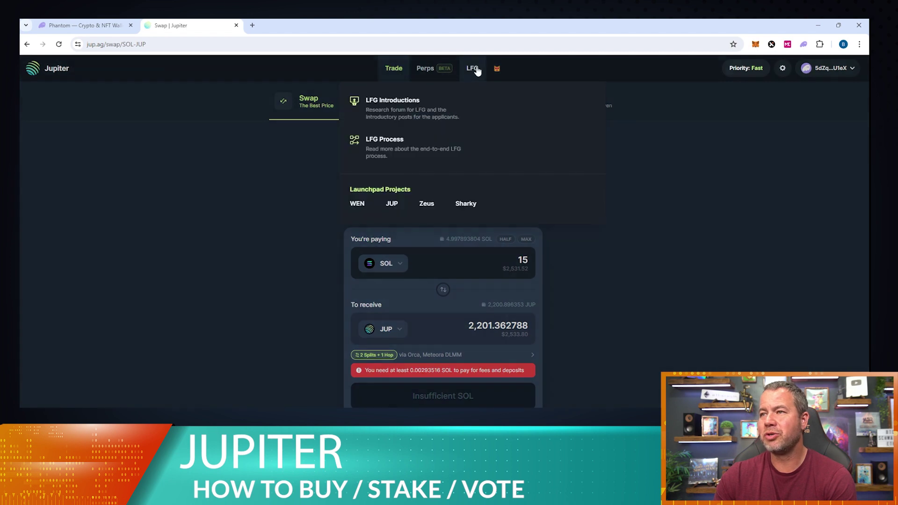
# - Open the Governance voting page at vote.jup.ag and scroll through it
pyautogui.moveTo(499, 72)
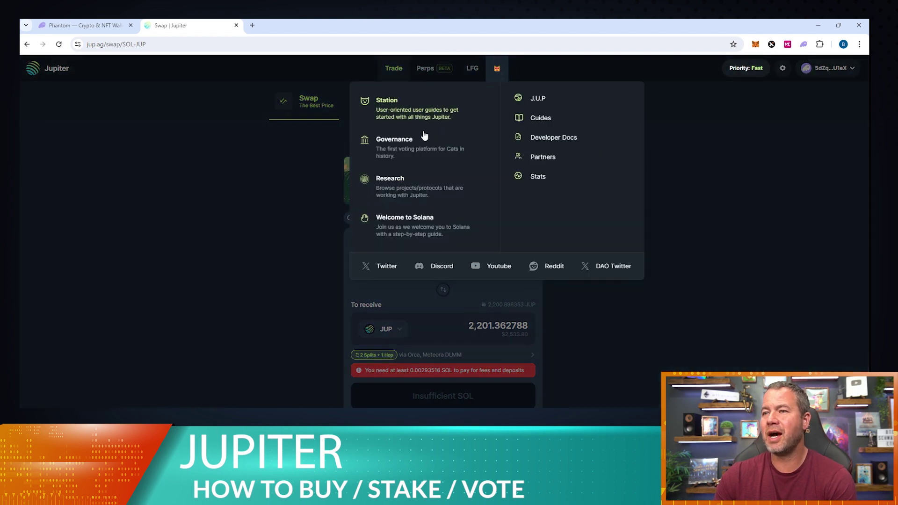
pyautogui.click(392, 140)
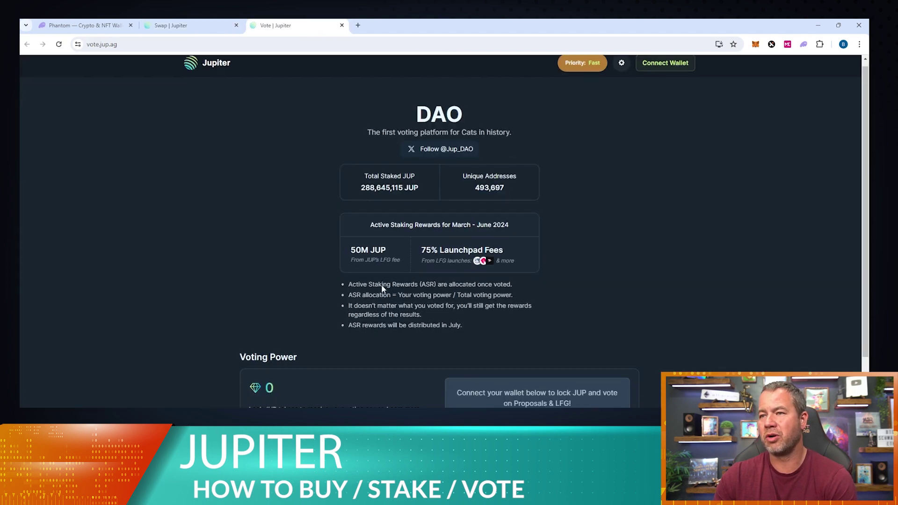
pyautogui.scroll(-4, 381, 288)
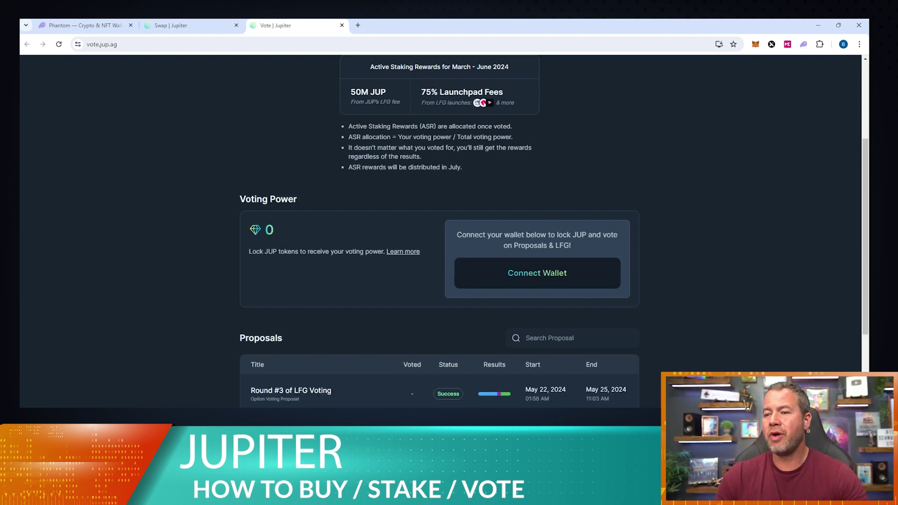
pyautogui.scroll(-2, 440, 233)
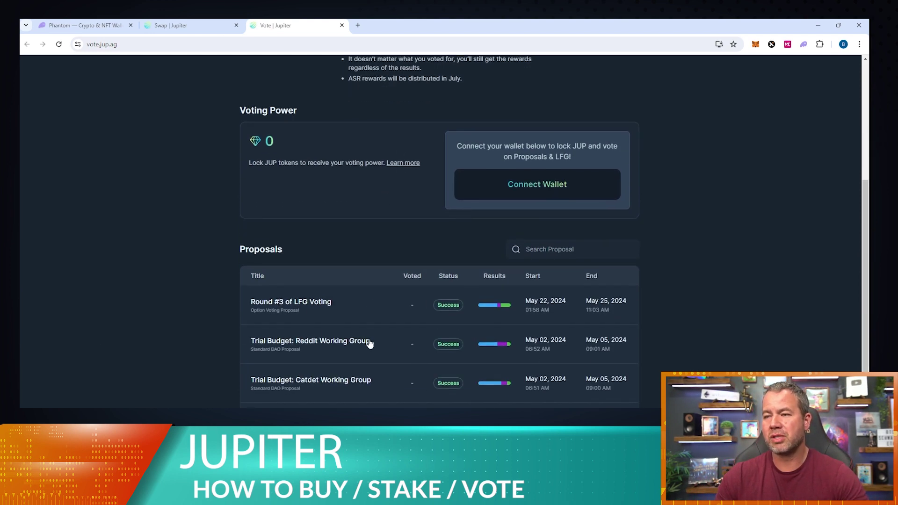
pyautogui.scroll(3, 389, 341)
pyautogui.scroll(3, 388, 342)
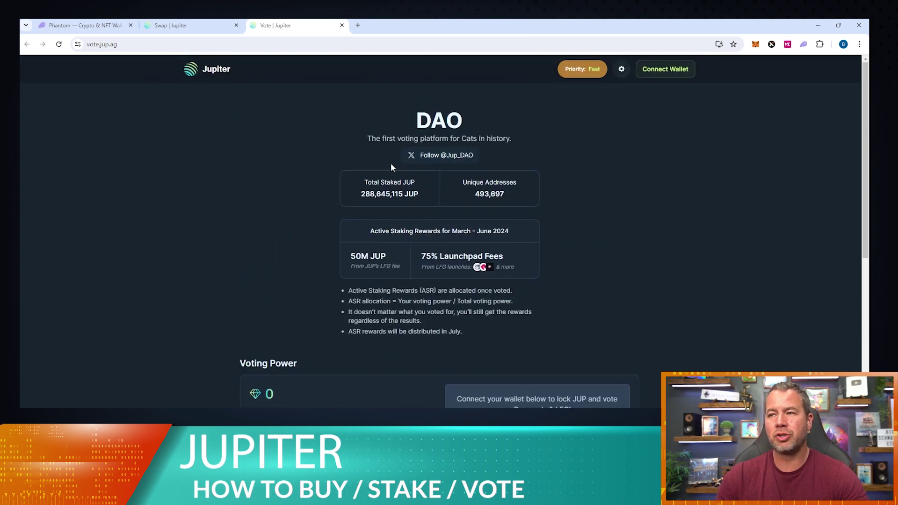
pyautogui.scroll(-3, 359, 271)
# - Connect Phantom to vote.jup.ag, reloading and retrying after the first request stalls
pyautogui.click(554, 306)
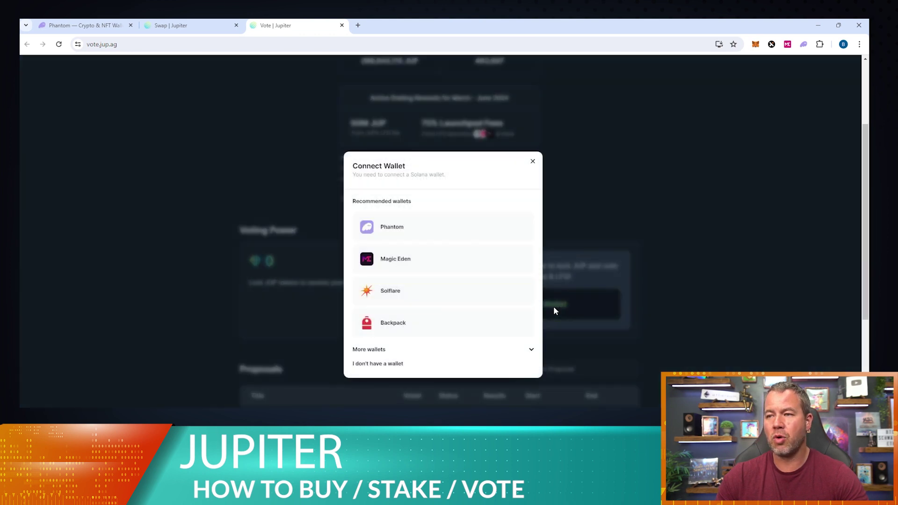
pyautogui.click(394, 227)
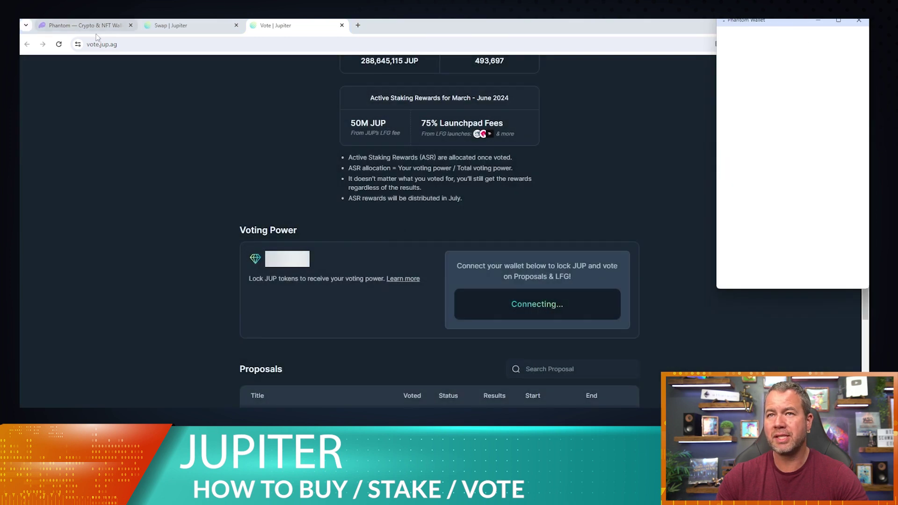
pyautogui.click(122, 43)
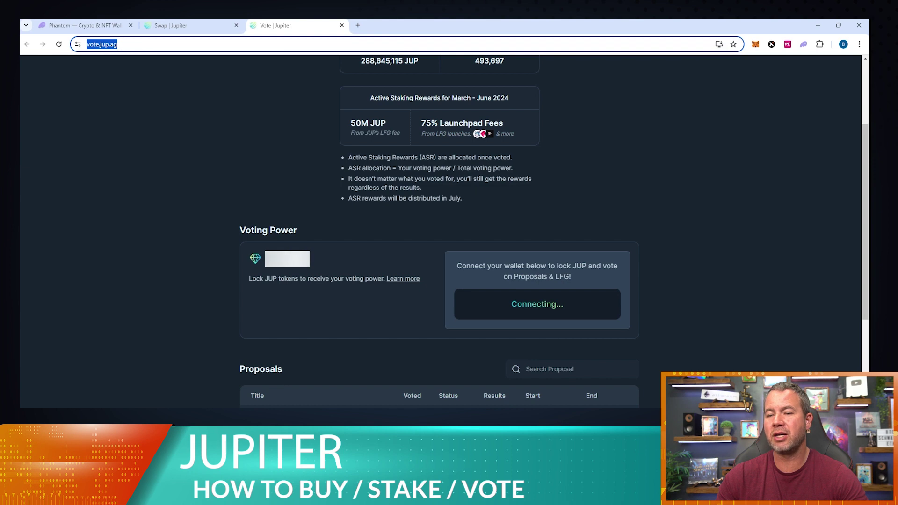
pyautogui.click(804, 45)
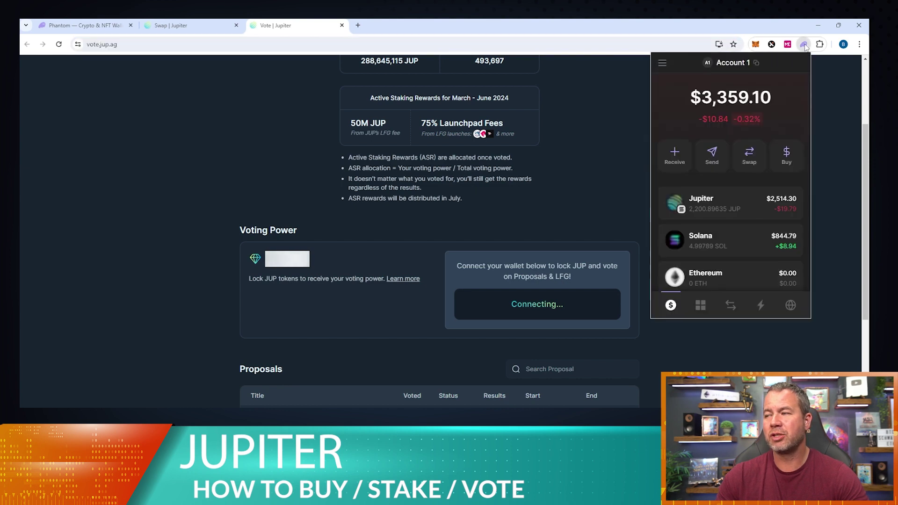
pyautogui.click(567, 217)
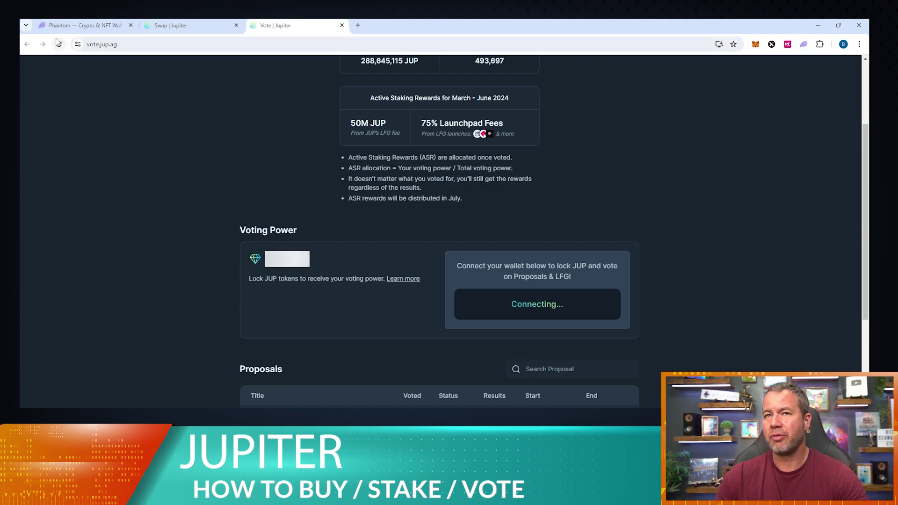
pyautogui.click(58, 44)
pyautogui.scroll(-3, 531, 327)
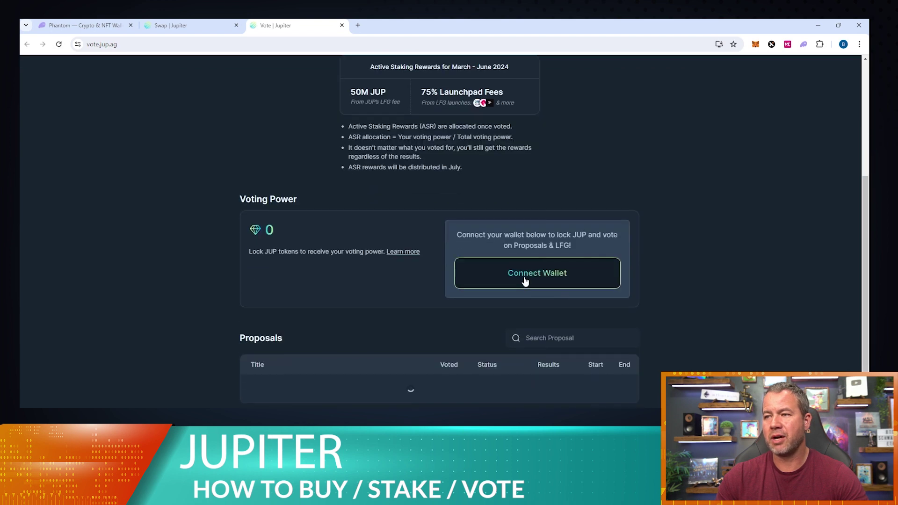
pyautogui.click(525, 280)
pyautogui.click(382, 227)
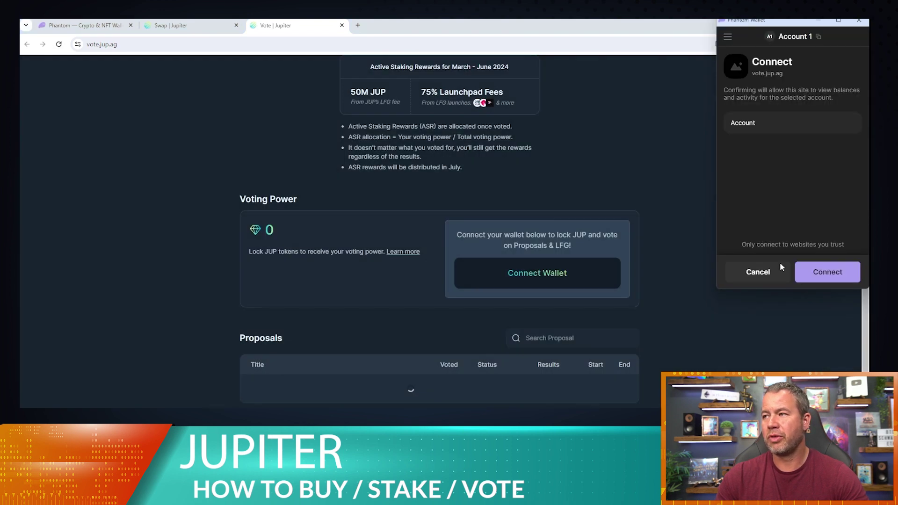
pyautogui.click(825, 275)
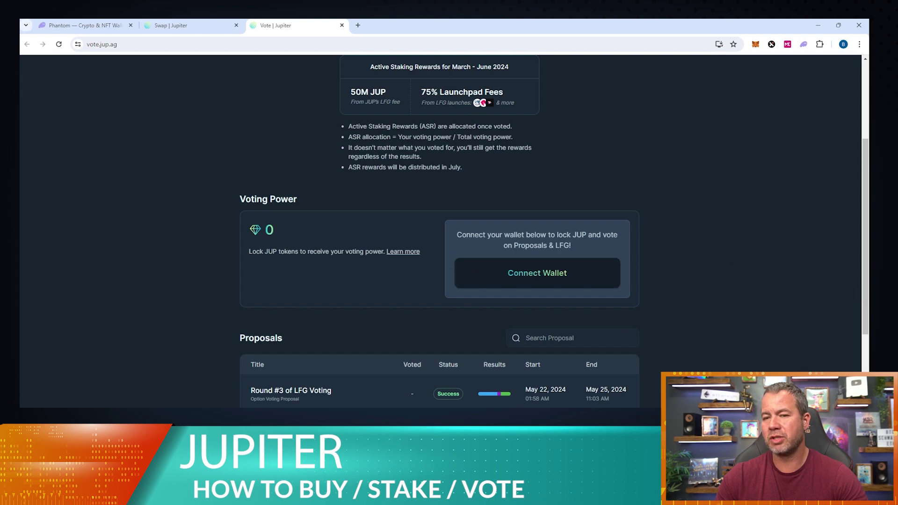
# - Connect the Phantom wallet to the DAO page from Connect Wallet
pyautogui.scroll(3, 642, 279)
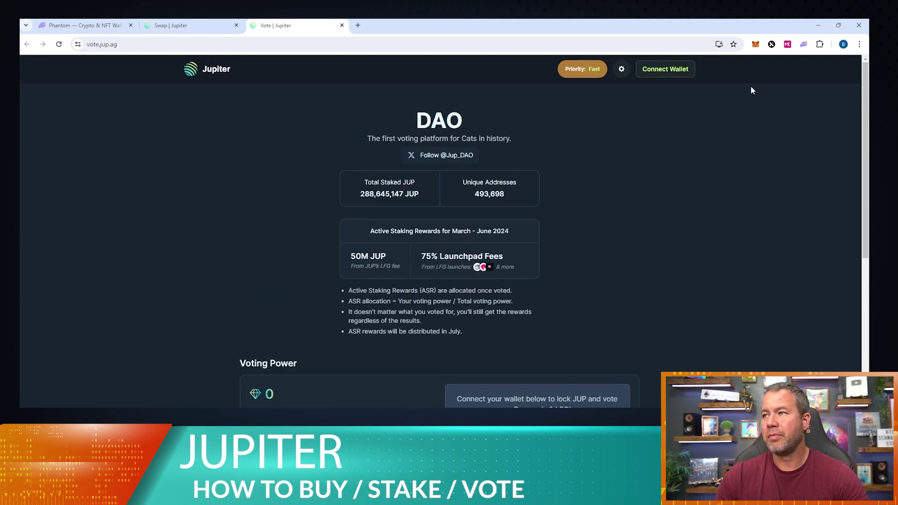
pyautogui.click(664, 72)
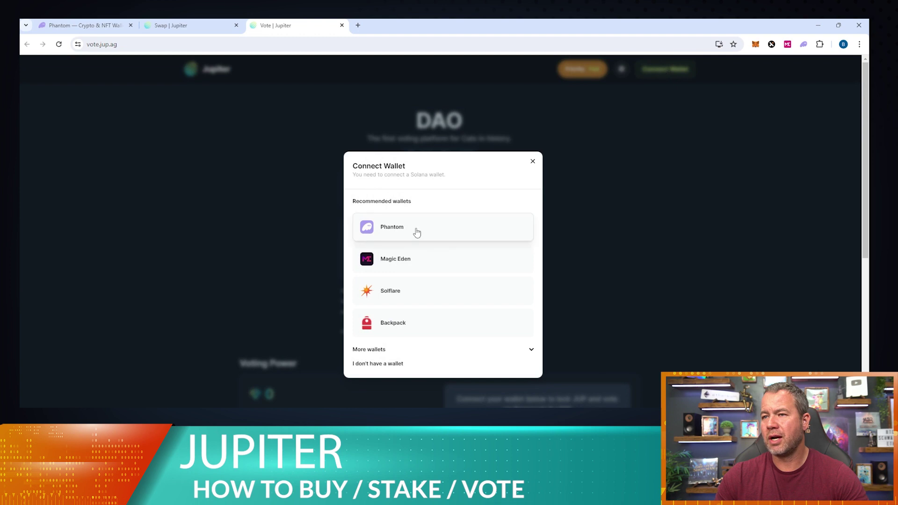
pyautogui.click(416, 231)
# - Scroll to the Stake panel and open the DAO x Vote FAQ via Learn more
pyautogui.scroll(-3, 591, 299)
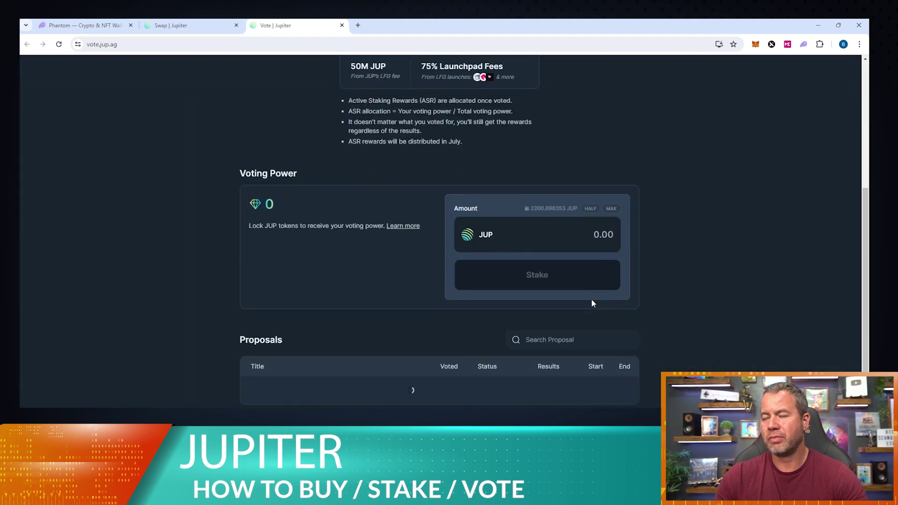
pyautogui.scroll(2, 616, 299)
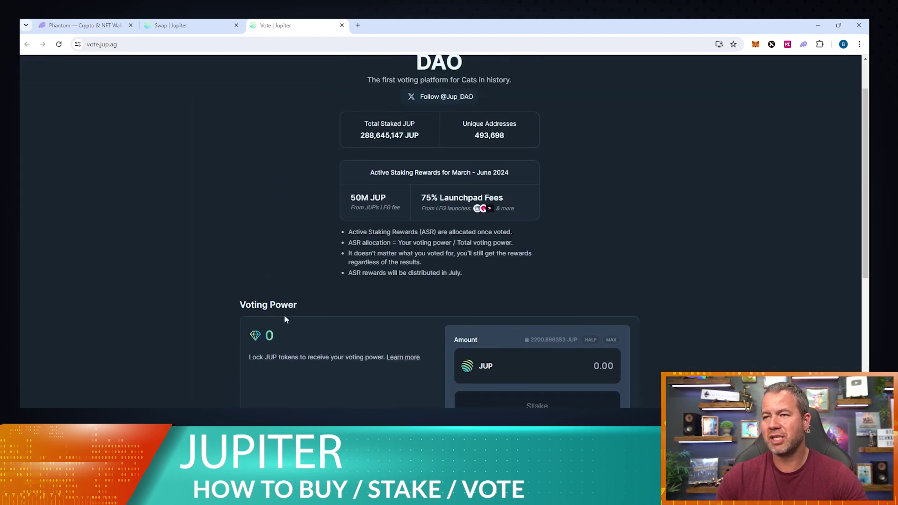
pyautogui.scroll(-3, 243, 330)
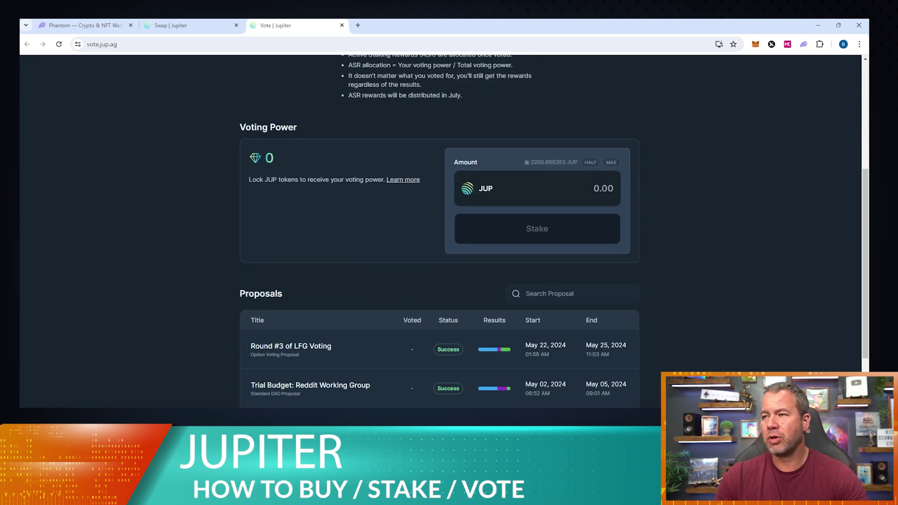
pyautogui.click(403, 180)
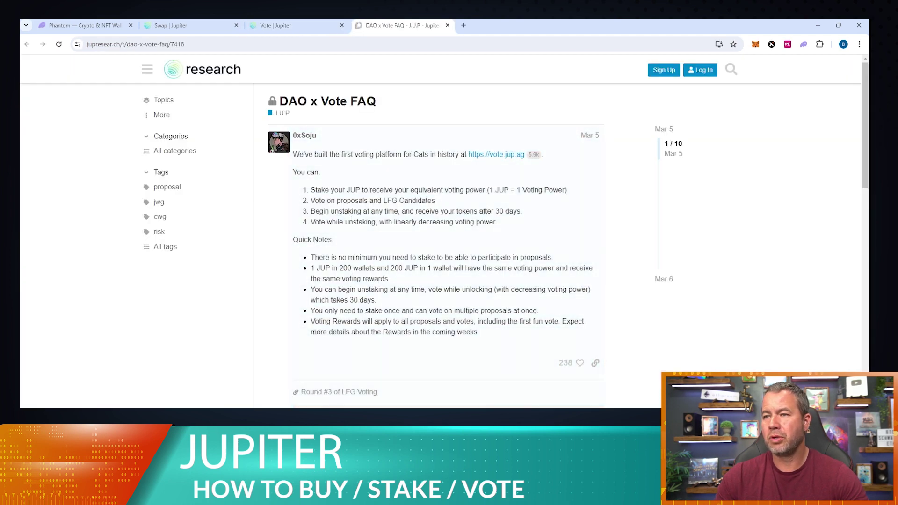
pyautogui.moveTo(370, 211); pyautogui.dragTo(523, 214)
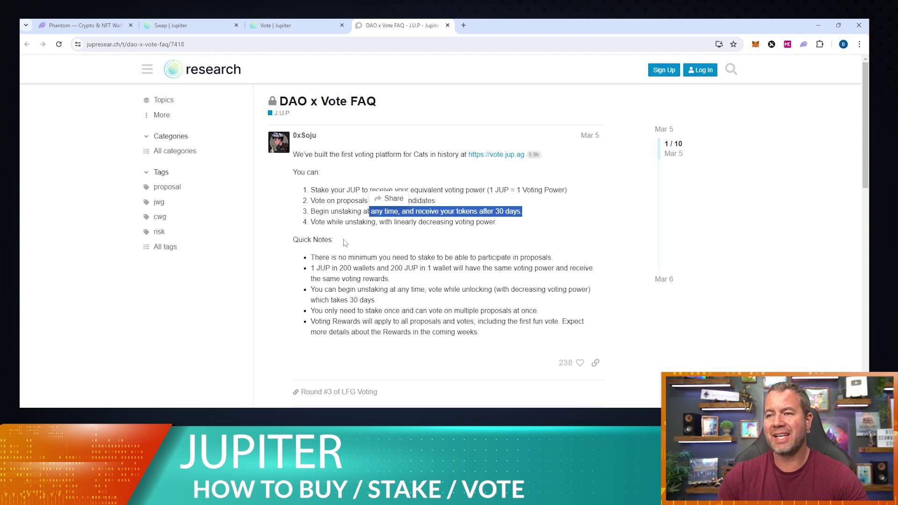
pyautogui.moveTo(330, 268); pyautogui.dragTo(380, 268)
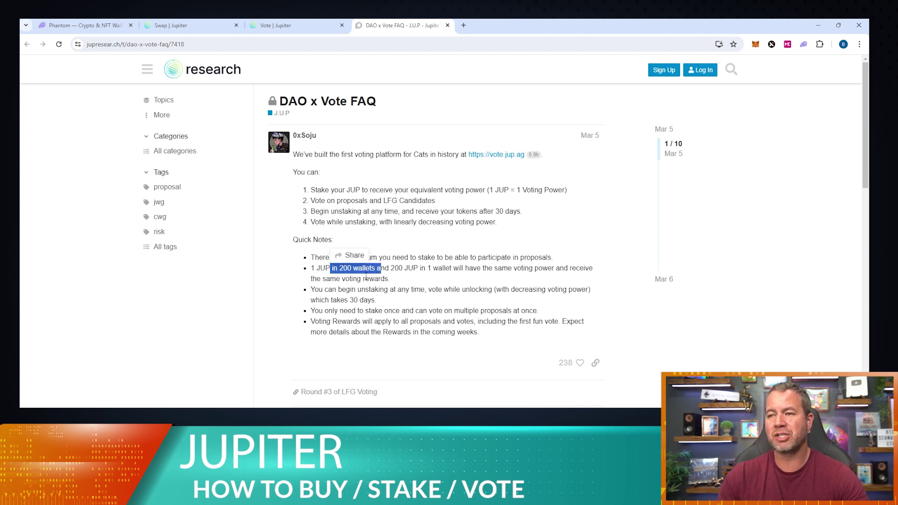
pyautogui.click(467, 324)
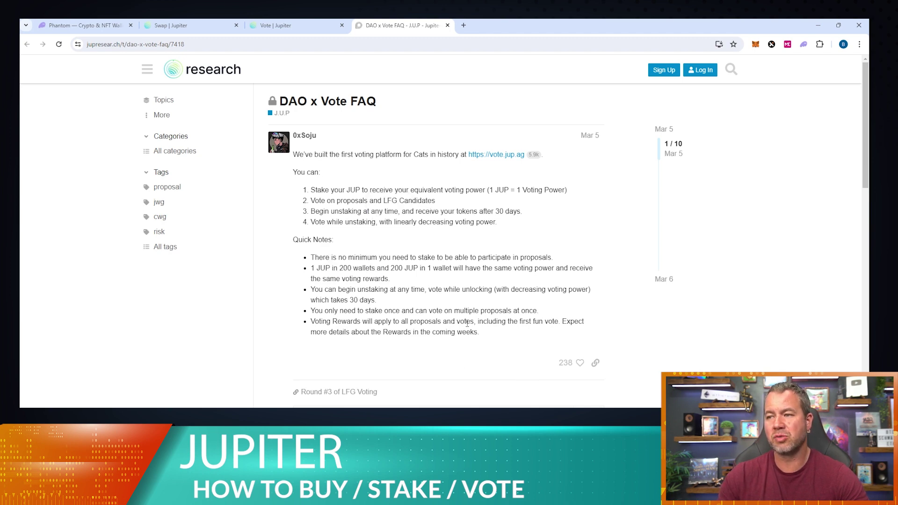
pyautogui.moveTo(313, 290); pyautogui.dragTo(401, 303)
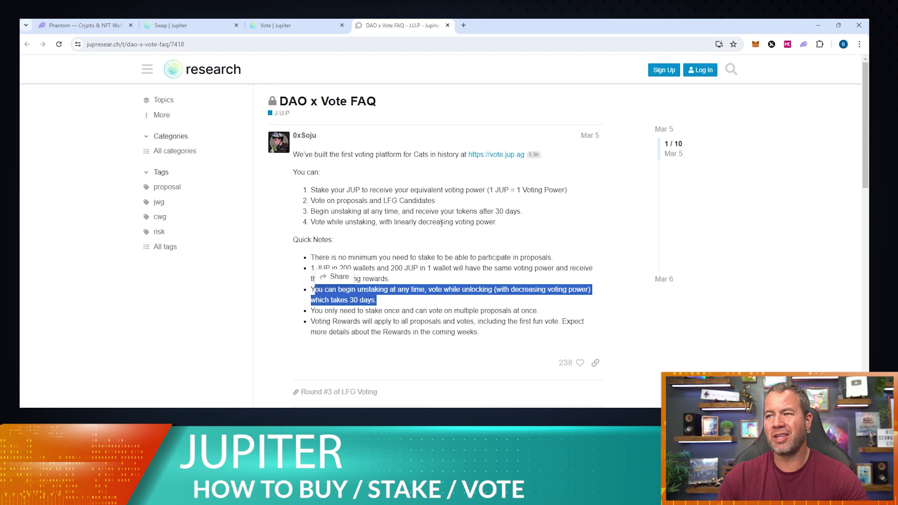
# - Return to the Vote | Jupiter tab and open Round #3 of LFG Voting, where deBridge won 59%
pyautogui.click(300, 28)
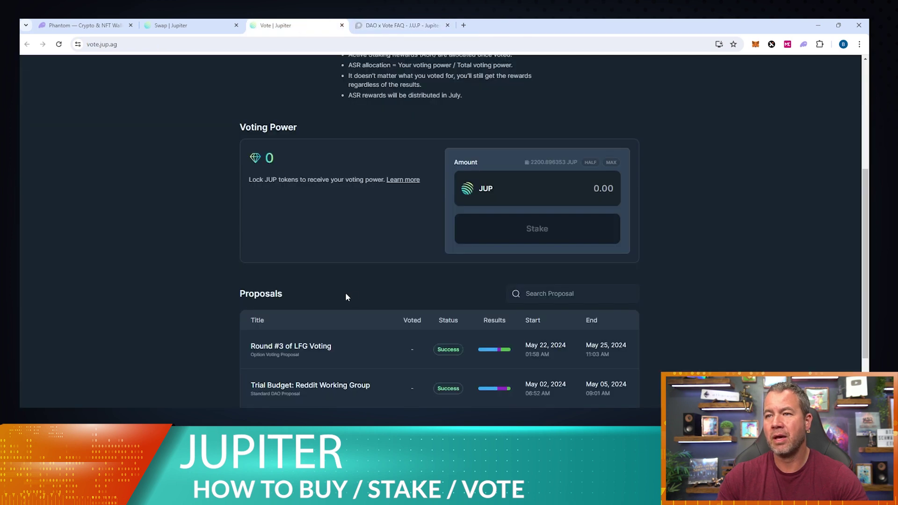
pyautogui.scroll(3, 391, 313)
pyautogui.scroll(-5, 243, 319)
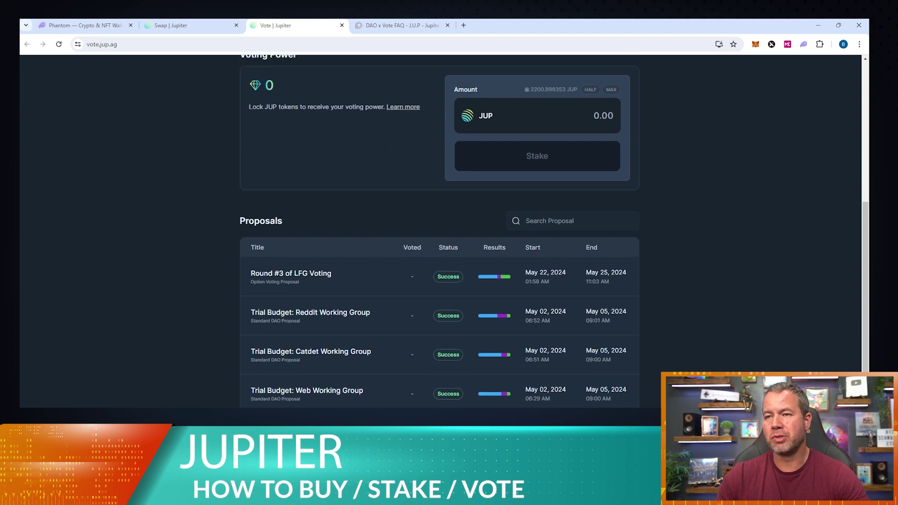
pyautogui.scroll(-3, 310, 125)
pyautogui.click(302, 130)
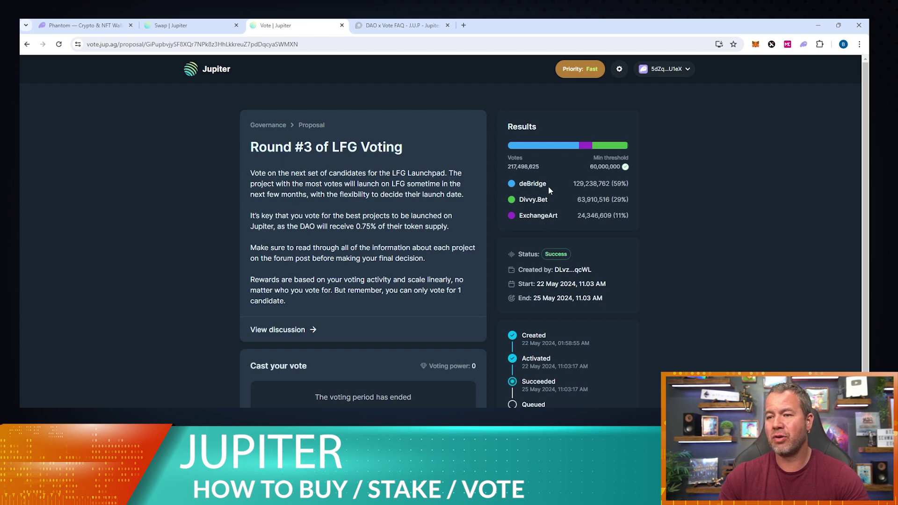
# - Open the Round #3 of LFG Voting forum discussion and scroll to its deBridge section
pyautogui.click(286, 331)
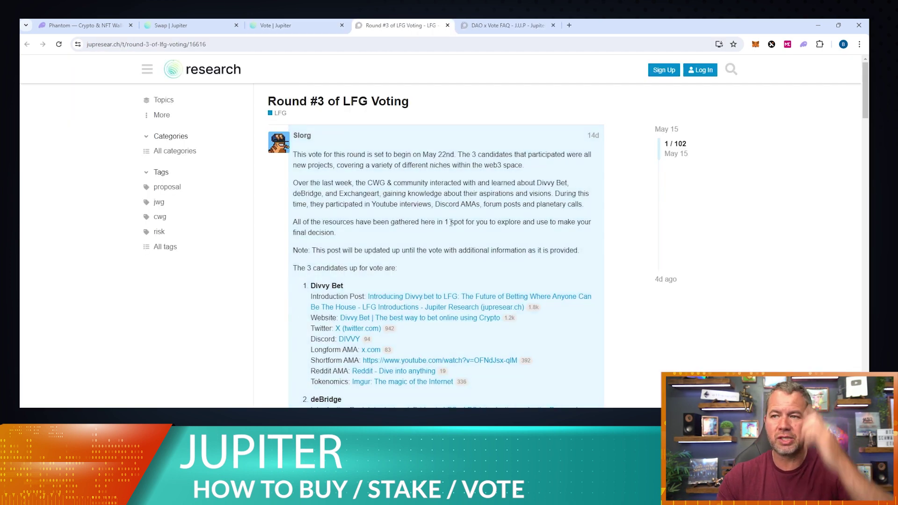
pyautogui.scroll(-5, 450, 223)
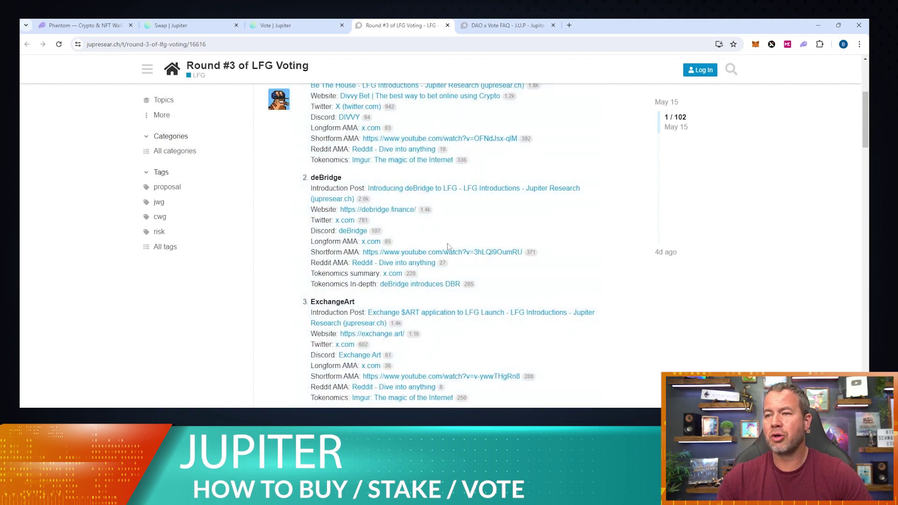
pyautogui.scroll(4, 448, 247)
pyautogui.scroll(-5, 405, 383)
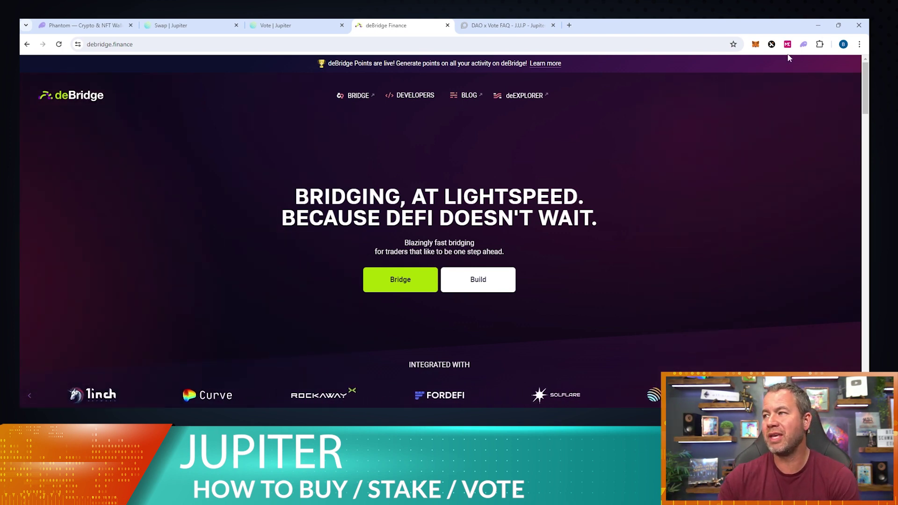
# - In Phantom, set up a swap of 4 SOL into USDC on Ethereum, then dismiss it
pyautogui.click(803, 45)
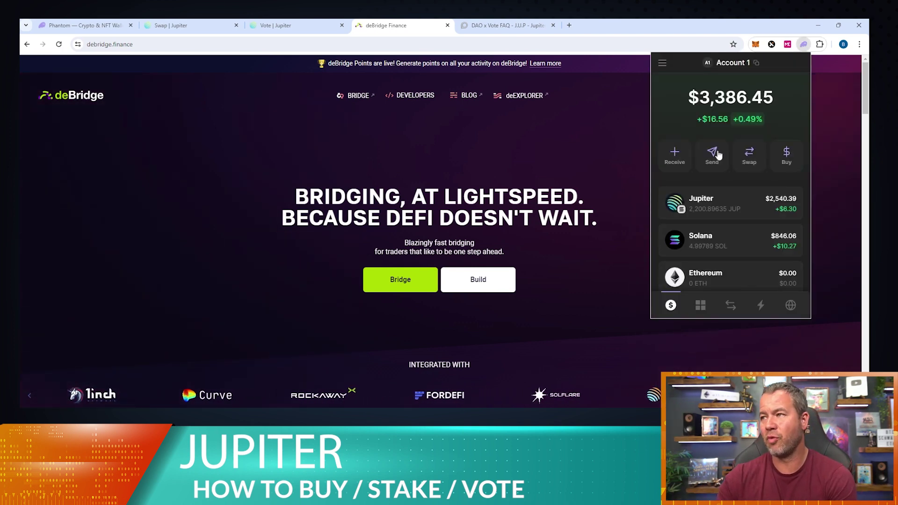
pyautogui.click(713, 246)
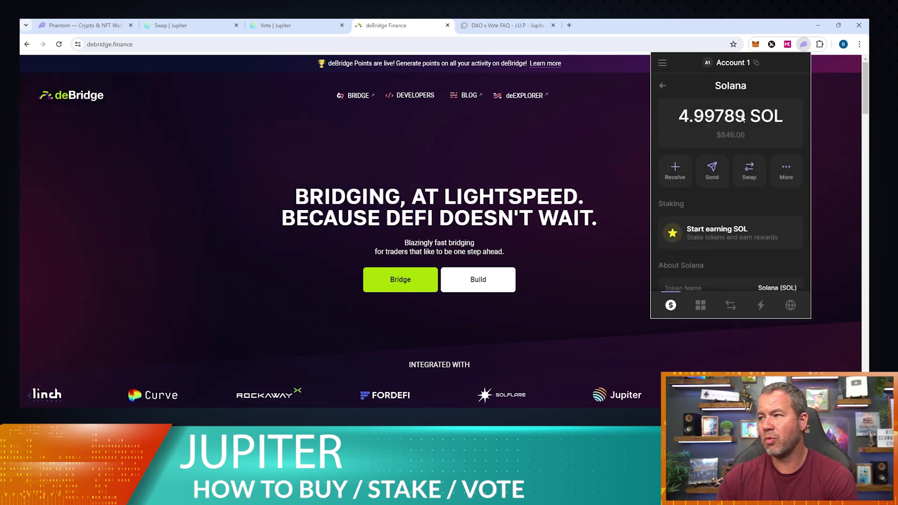
pyautogui.click(748, 174)
pyautogui.click(778, 100)
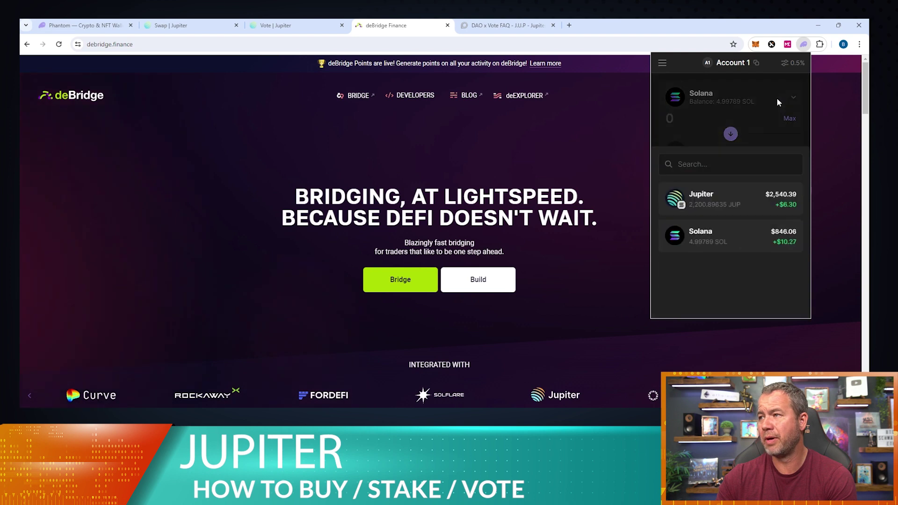
pyautogui.click(730, 162)
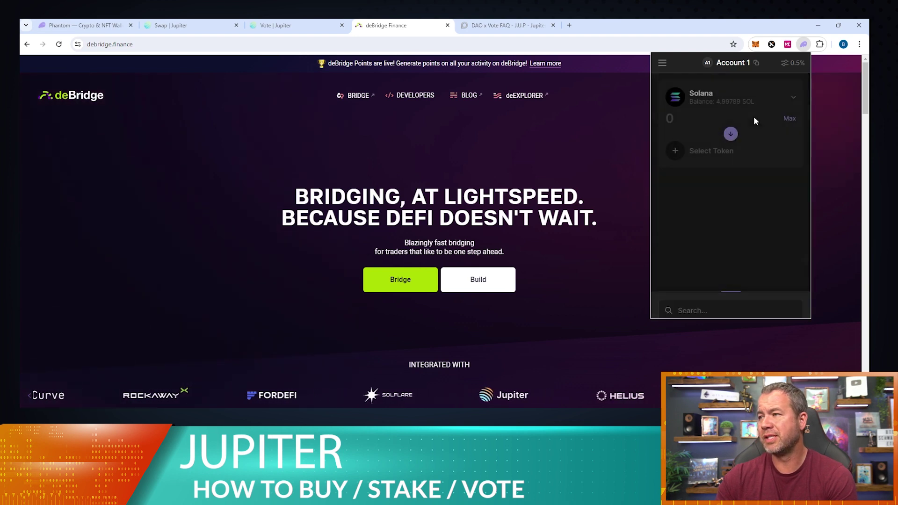
pyautogui.write('4')
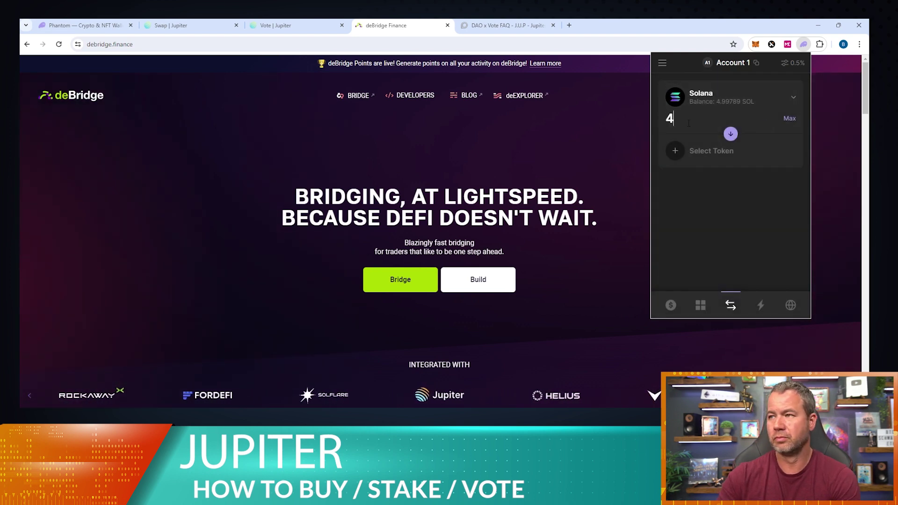
pyautogui.click(720, 155)
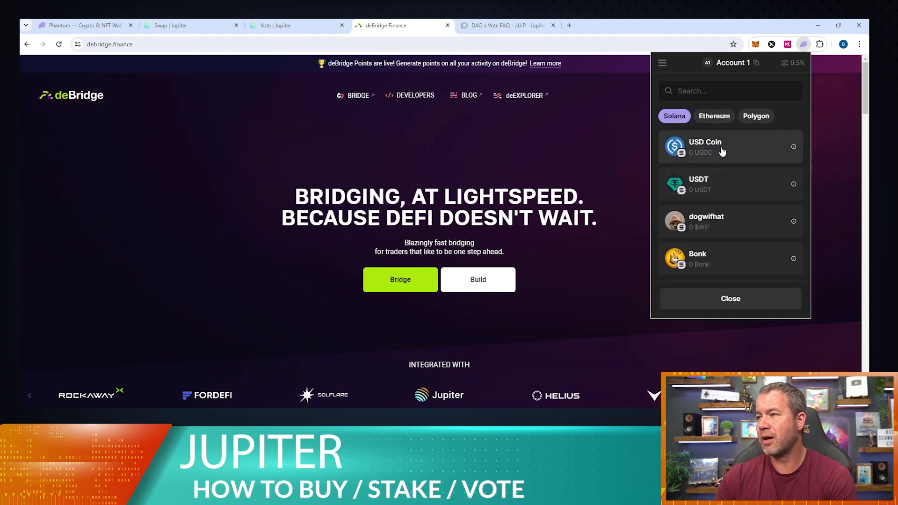
pyautogui.click(714, 116)
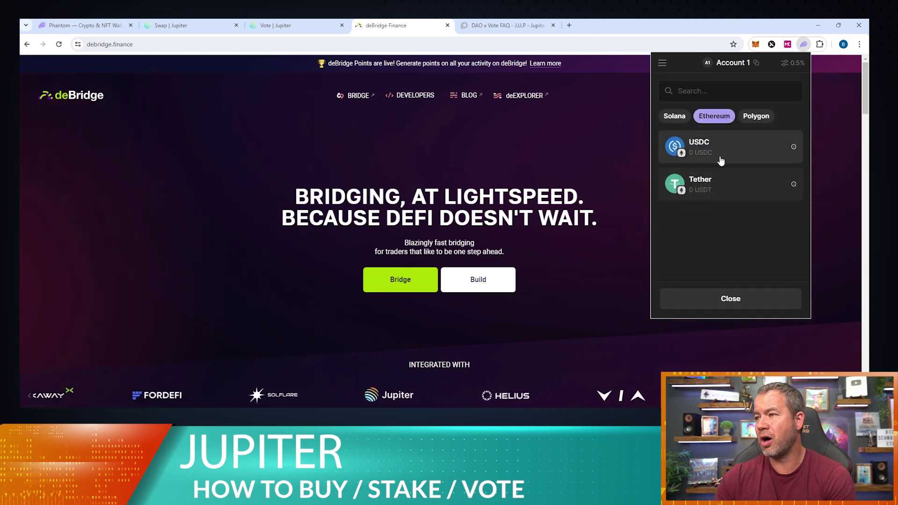
pyautogui.click(725, 155)
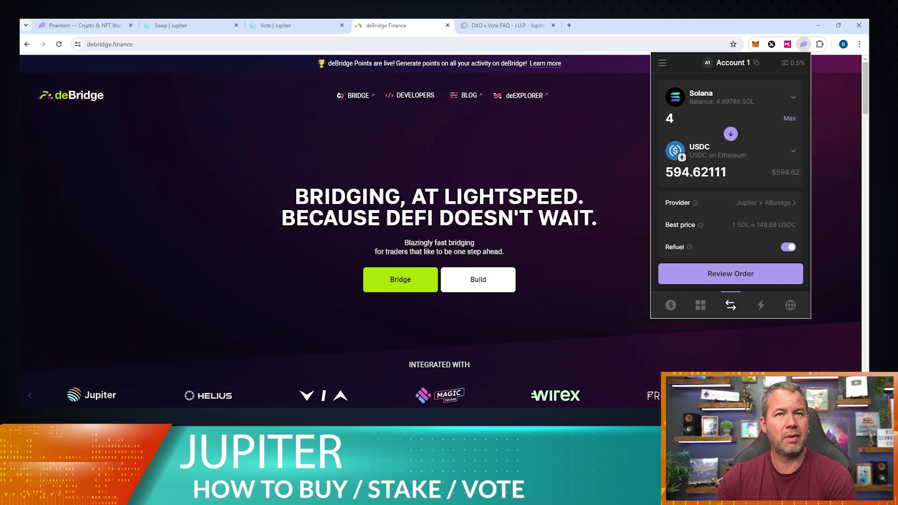
pyautogui.press('Escape')
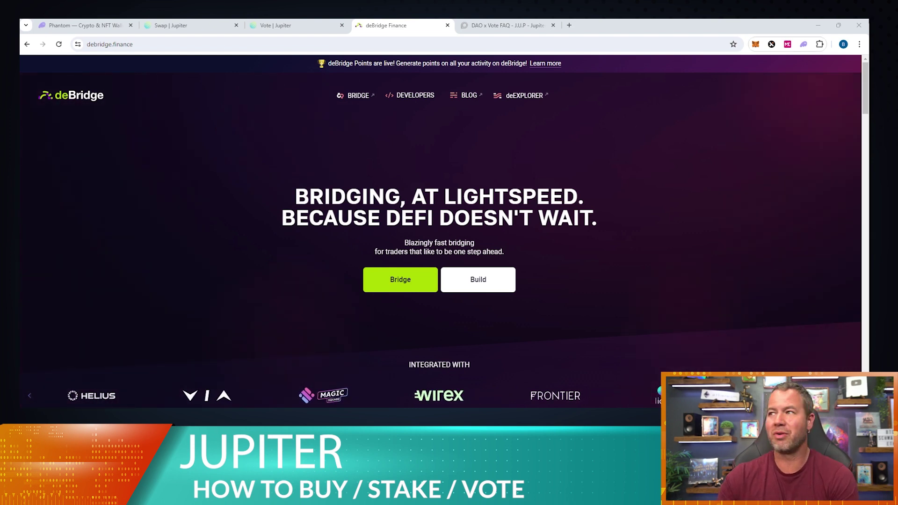
# - Redo the Phantom SOL swap with USDC on Ethereum as output, then launch deBridge's app
pyautogui.click(804, 44)
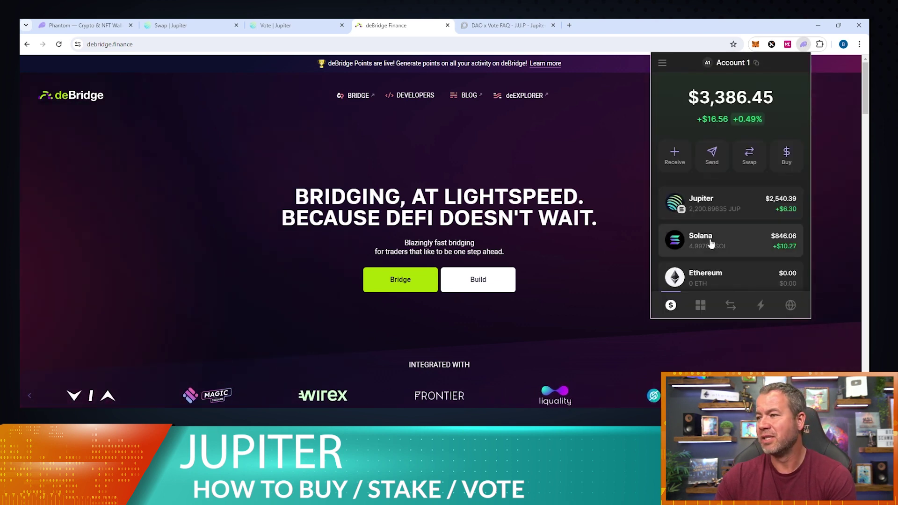
pyautogui.click(747, 251)
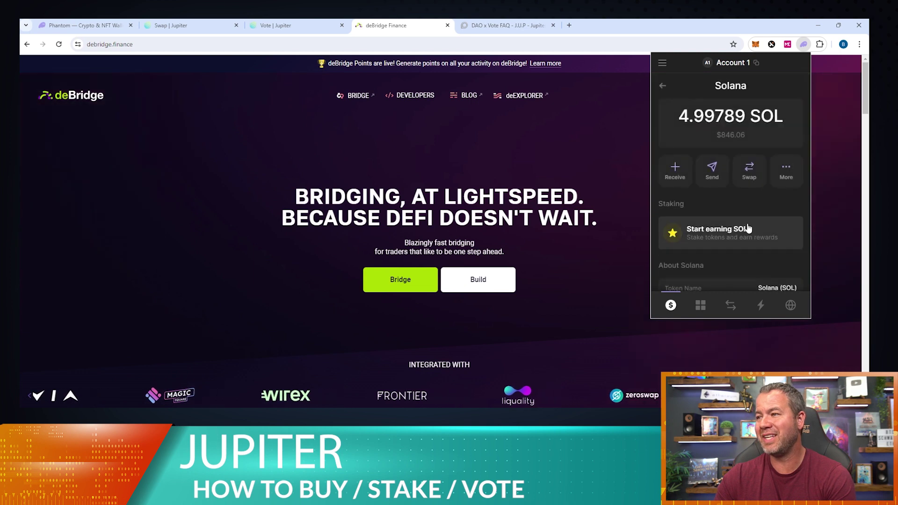
pyautogui.click(749, 169)
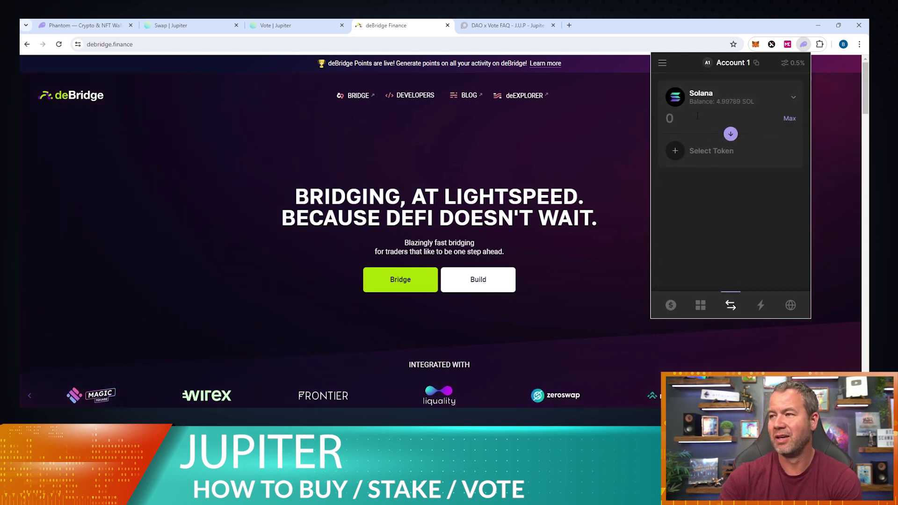
pyautogui.click(696, 155)
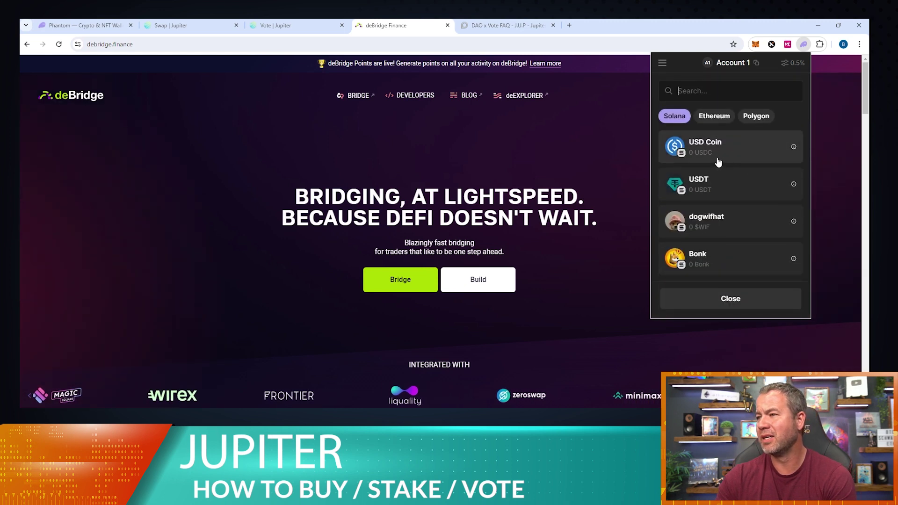
pyautogui.click(709, 149)
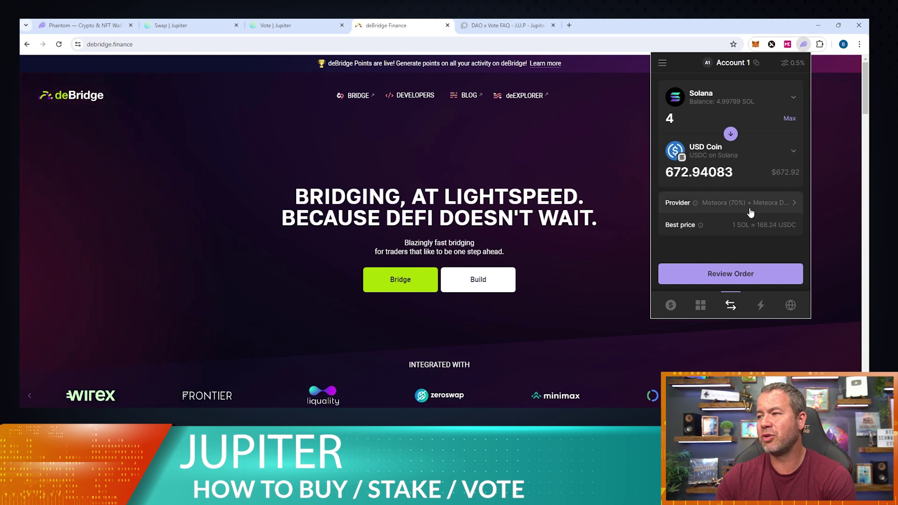
pyautogui.click(711, 155)
pyautogui.click(718, 119)
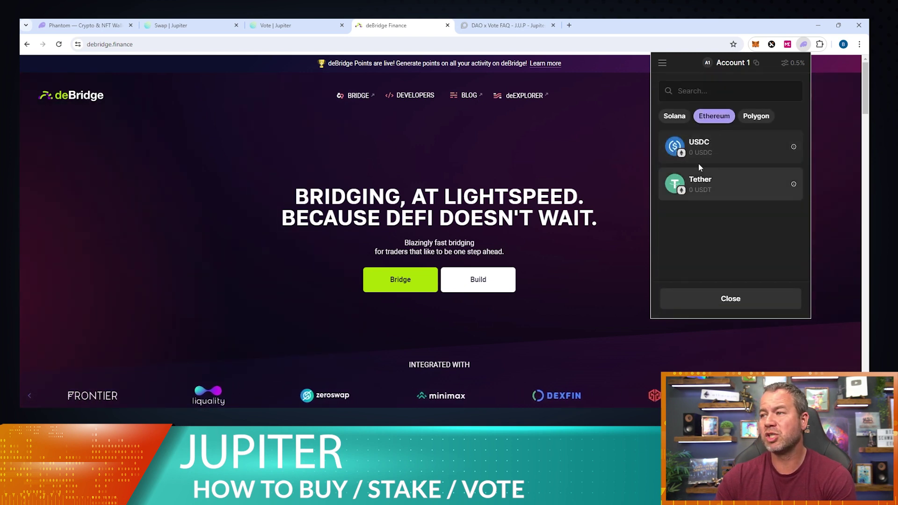
pyautogui.click(704, 152)
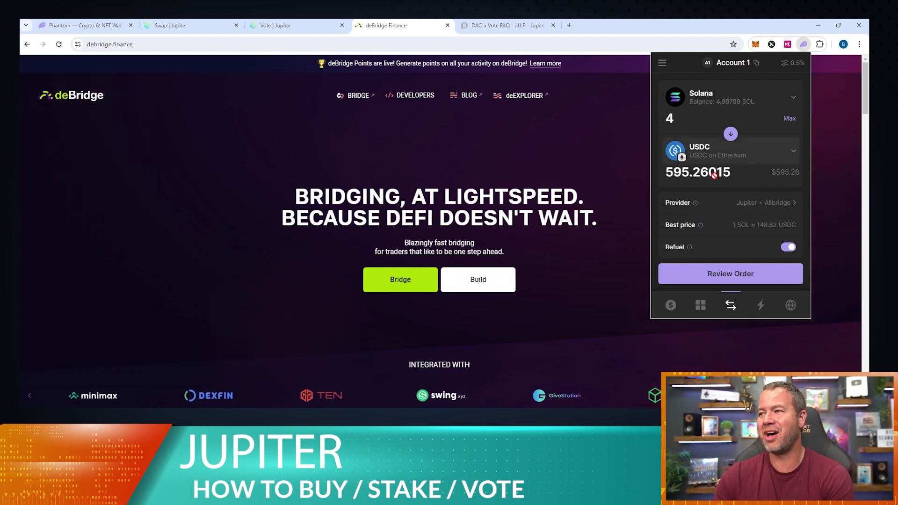
pyautogui.click(621, 263)
pyautogui.click(412, 283)
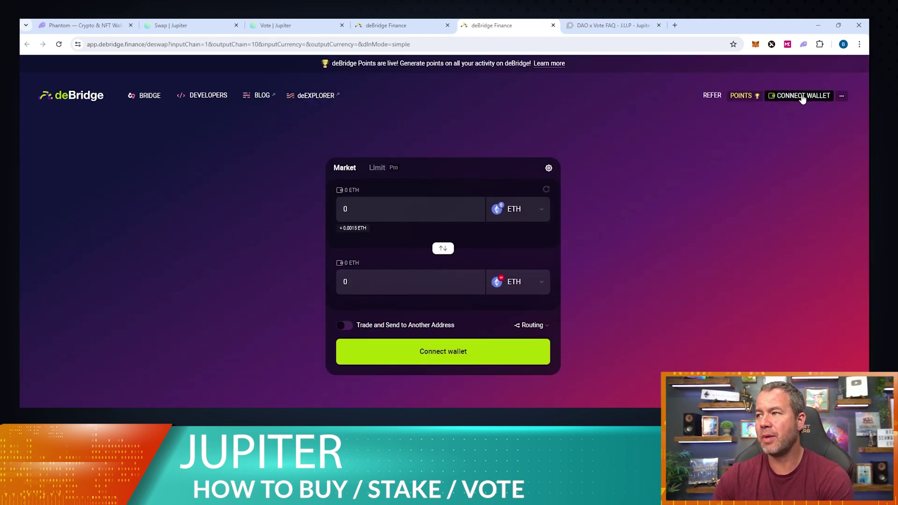
# - Connect Phantom as the Ethereum wallet and set 4 SOL on Solana as the sell amount
pyautogui.click(801, 95)
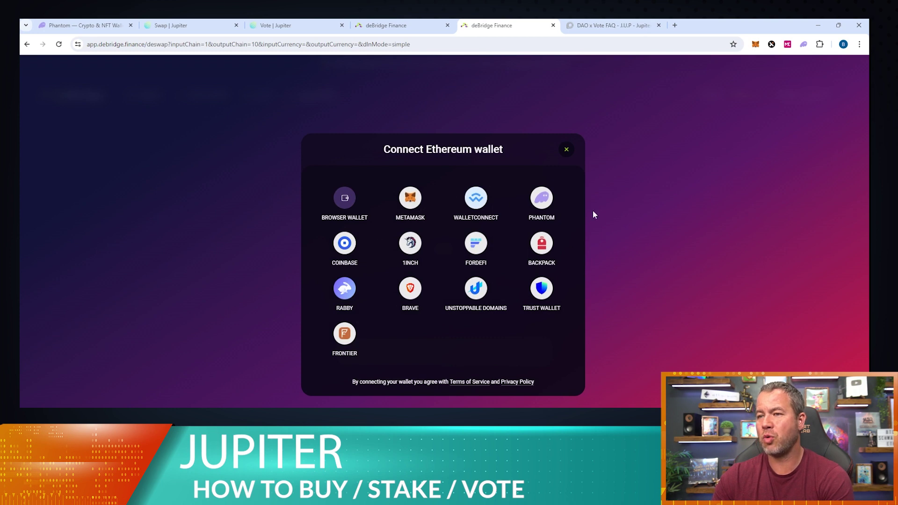
pyautogui.click(540, 200)
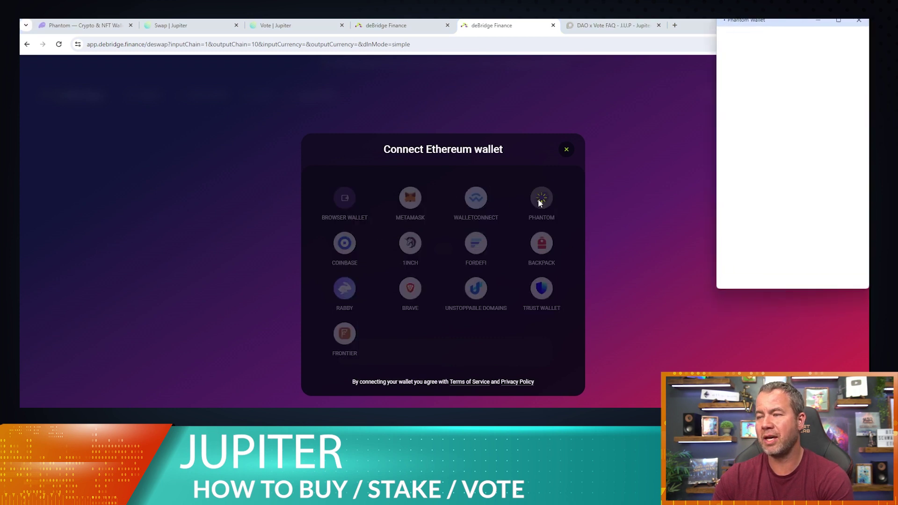
pyautogui.click(836, 270)
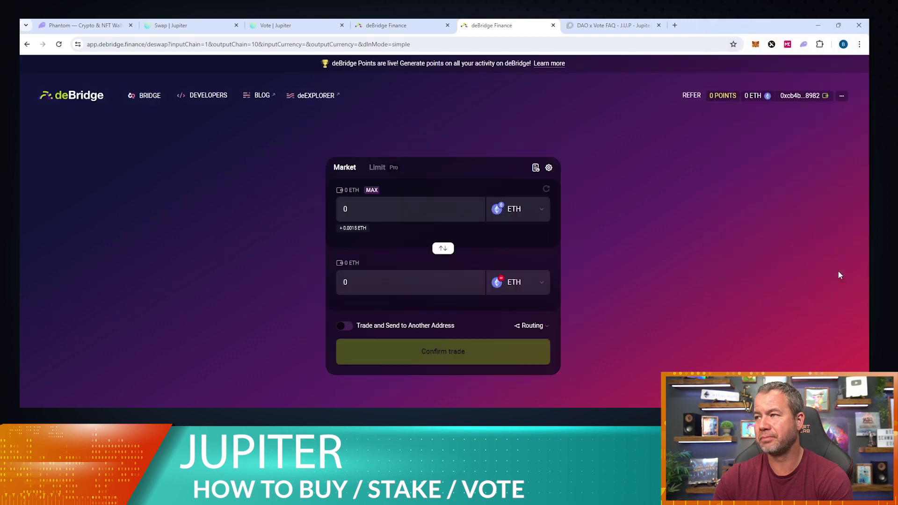
pyautogui.click(519, 210)
pyautogui.click(423, 206)
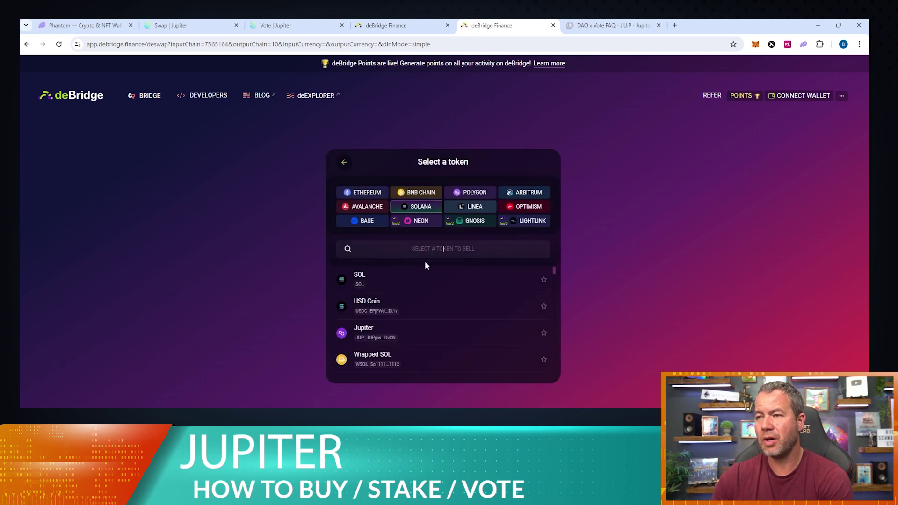
pyautogui.click(473, 287)
pyautogui.write('4')
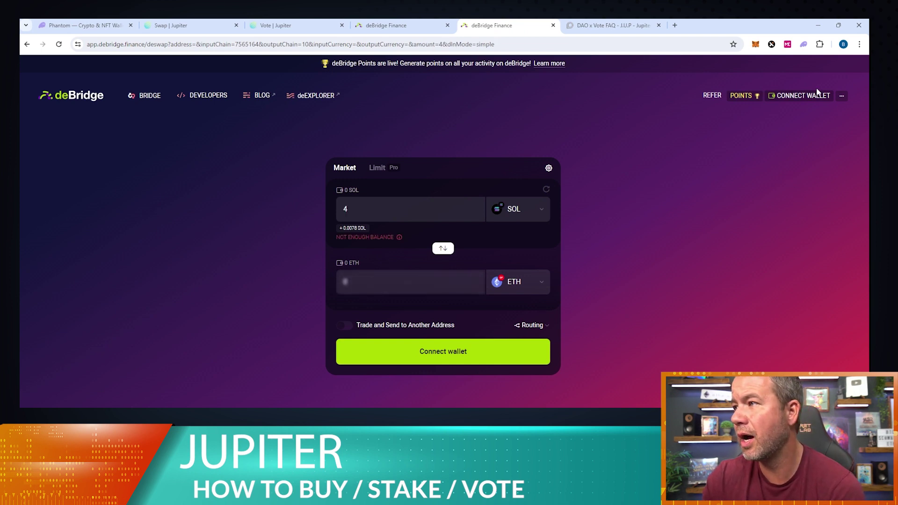
# - Connect the Solana wallet and list Ethereum-chain tokens for the receive side
pyautogui.click(809, 95)
pyautogui.click(410, 220)
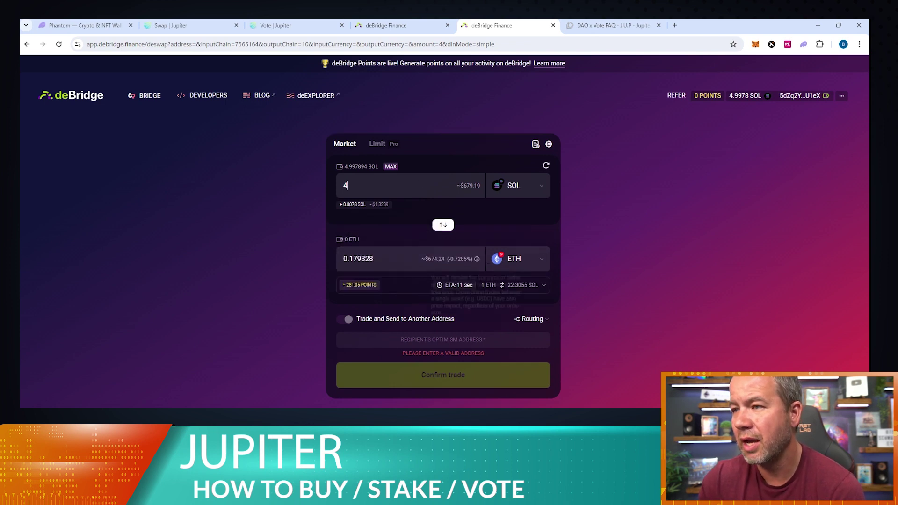
pyautogui.click(518, 260)
pyautogui.click(361, 178)
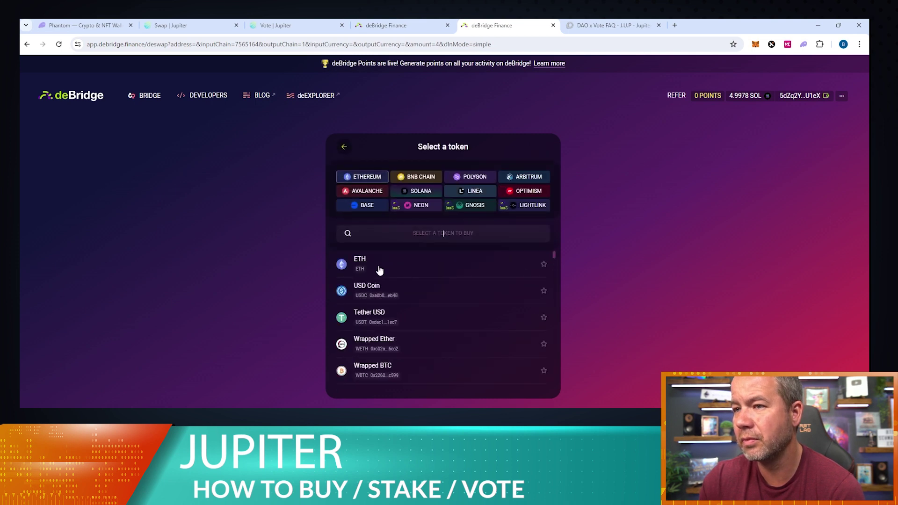
# - Pick USD Coin on Ethereum to receive, quoting 676.394239 USDC, and focus the recipient field
pyautogui.click(371, 297)
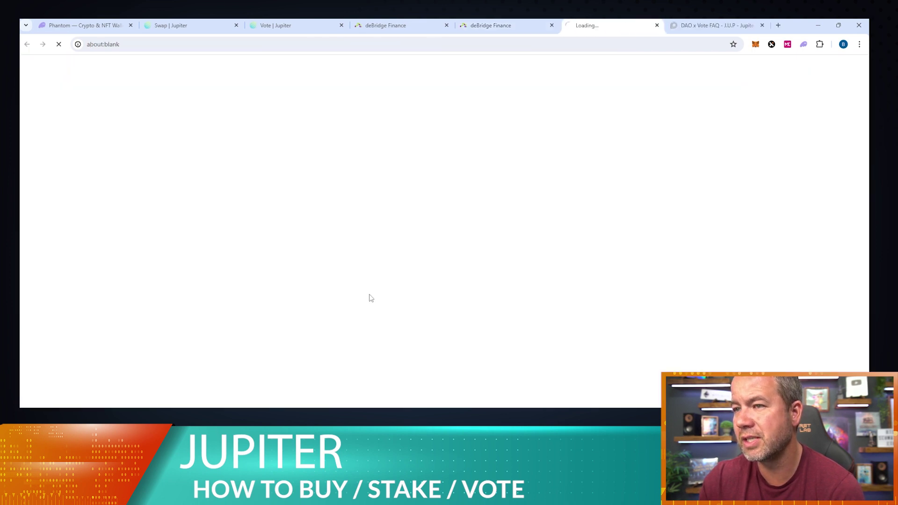
pyautogui.click(529, 26)
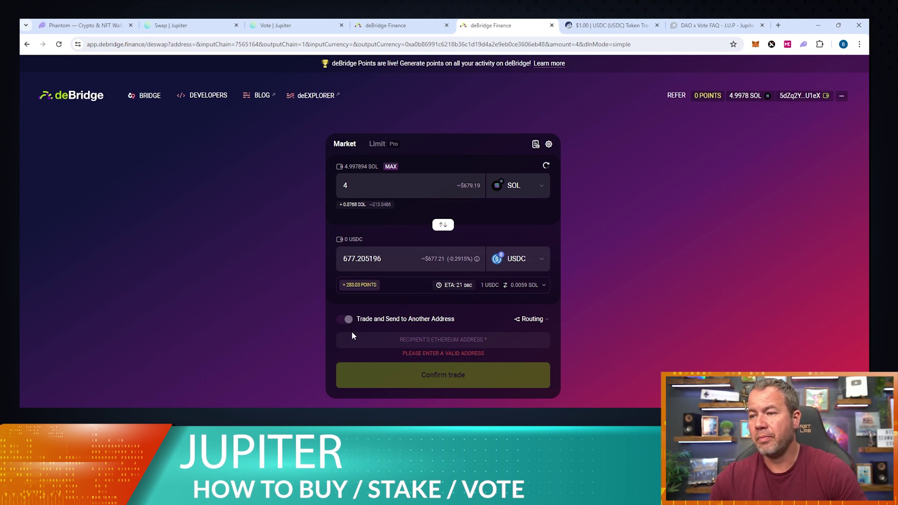
pyautogui.click(442, 340)
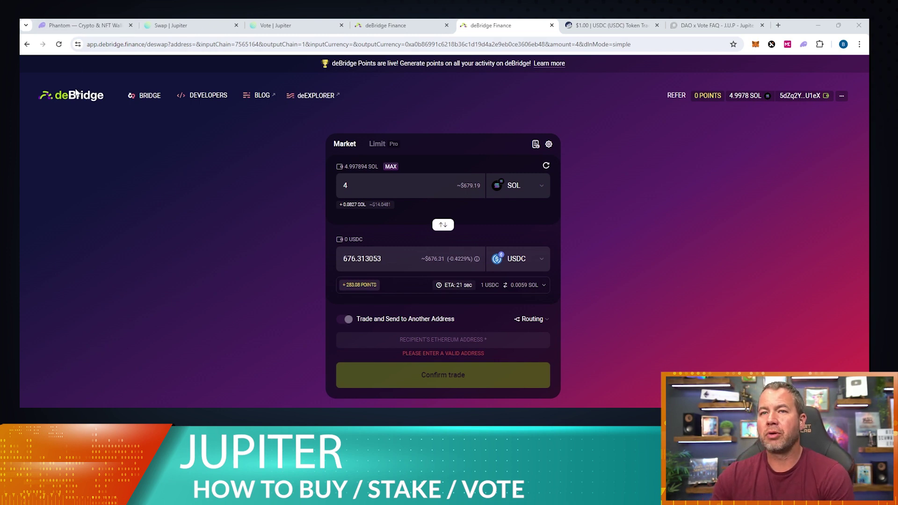
pyautogui.moveTo(300, 27)
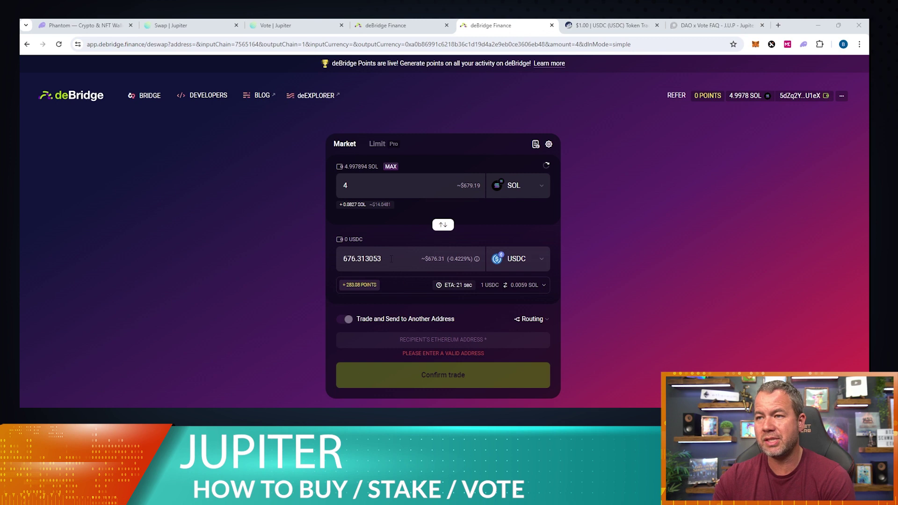
pyautogui.moveTo(355, 292)
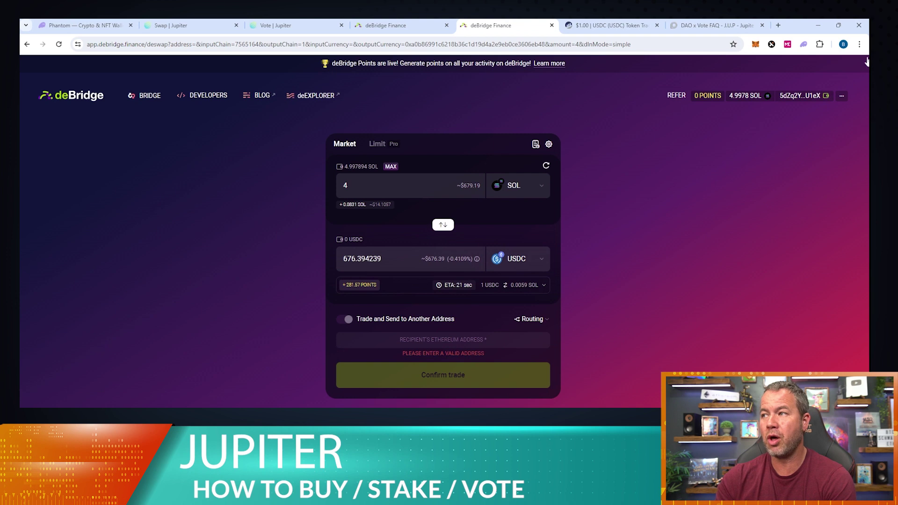
pyautogui.click(803, 44)
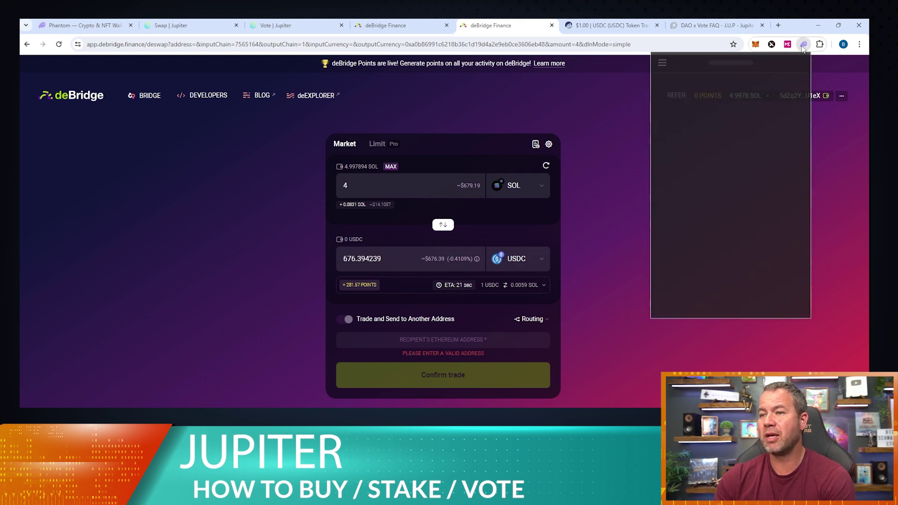
# - Copy the wallet's Ethereum address from Phantom and paste it as the deBridge recipient
pyautogui.click(662, 64)
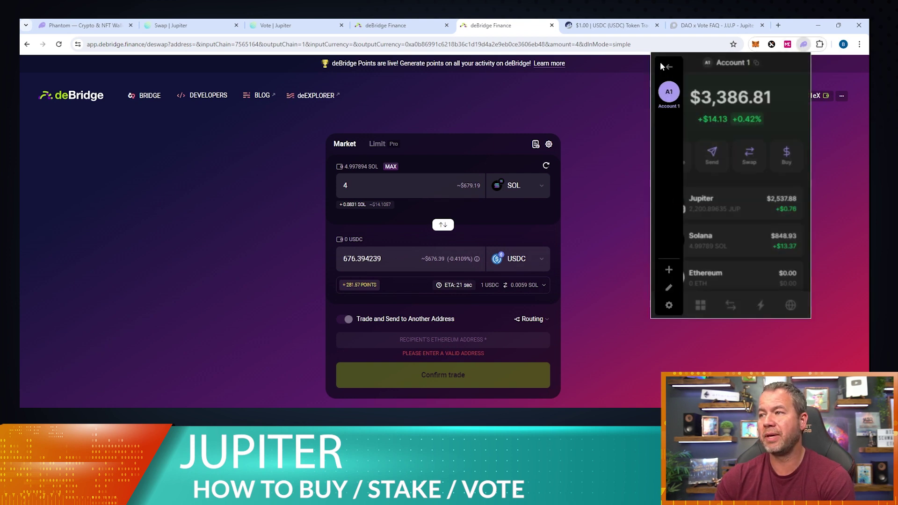
pyautogui.click(719, 65)
pyautogui.click(769, 96)
pyautogui.click(427, 340)
pyautogui.rightClick(427, 340)
pyautogui.click(443, 339)
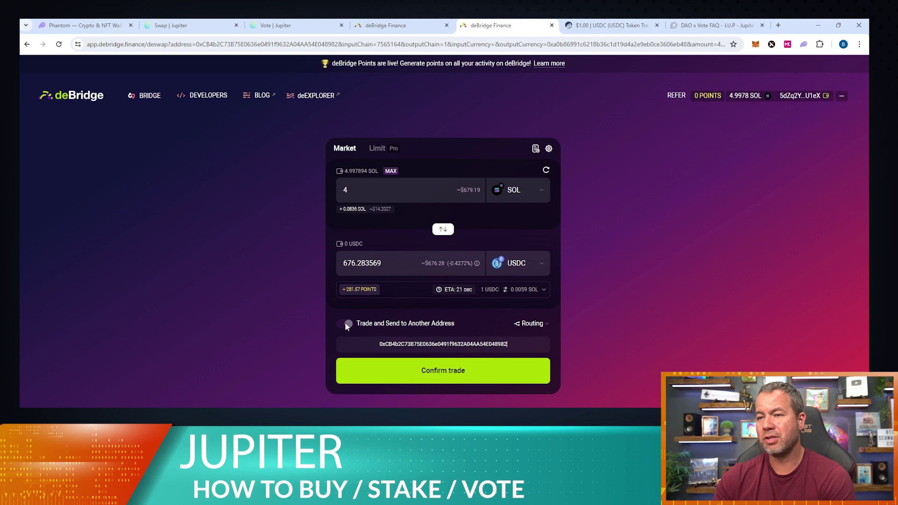
# - Review the route details and the sell token list, leaving the order unchanged
pyautogui.click(538, 325)
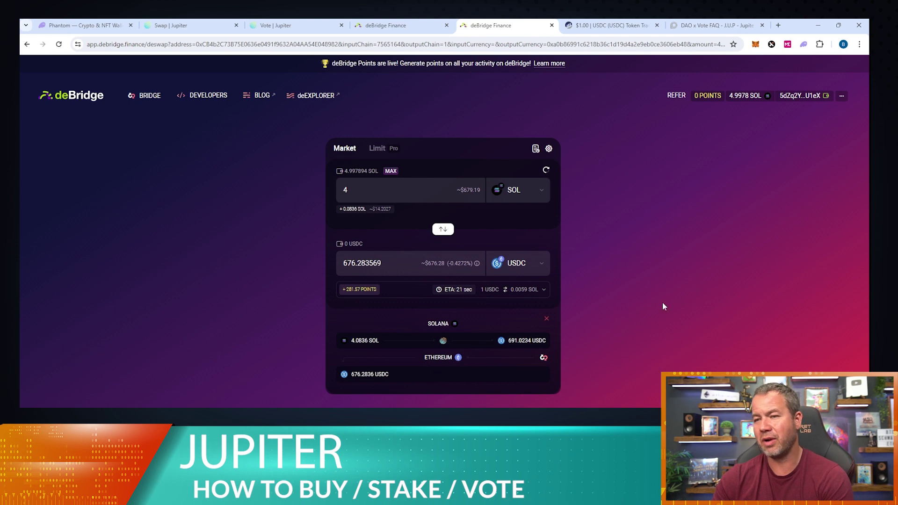
pyautogui.click(545, 319)
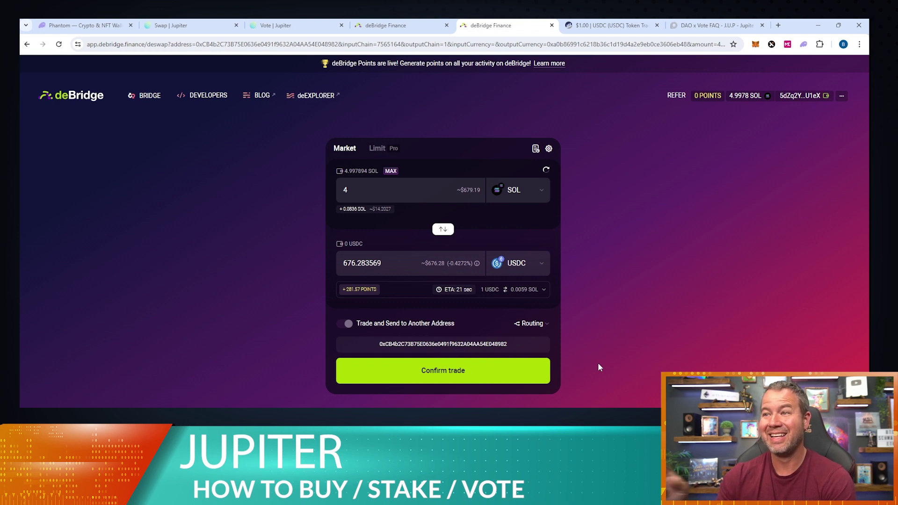
pyautogui.click(547, 192)
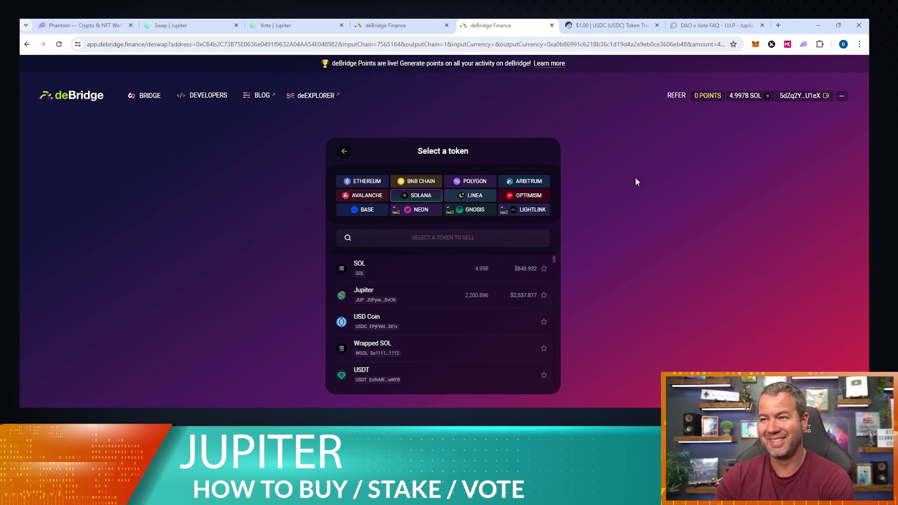
pyautogui.click(345, 152)
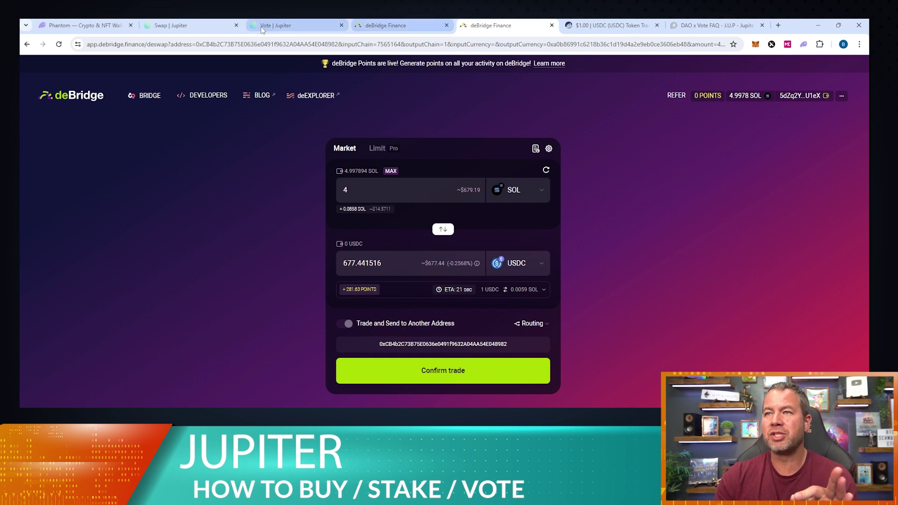
# - Return to the Round #3 voting page and highlight the Divvy.Bet and ExchangeArt vote results
pyautogui.click(281, 25)
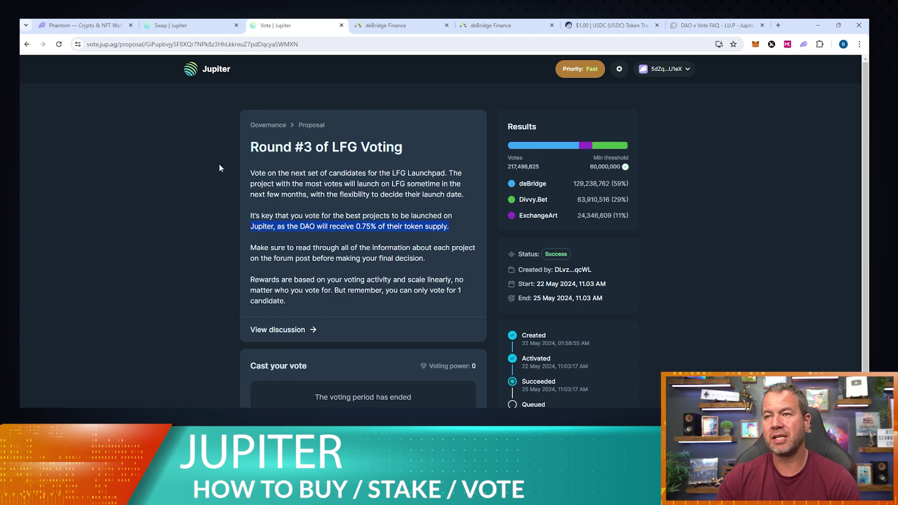
pyautogui.moveTo(503, 200); pyautogui.dragTo(506, 224)
pyautogui.click(642, 227)
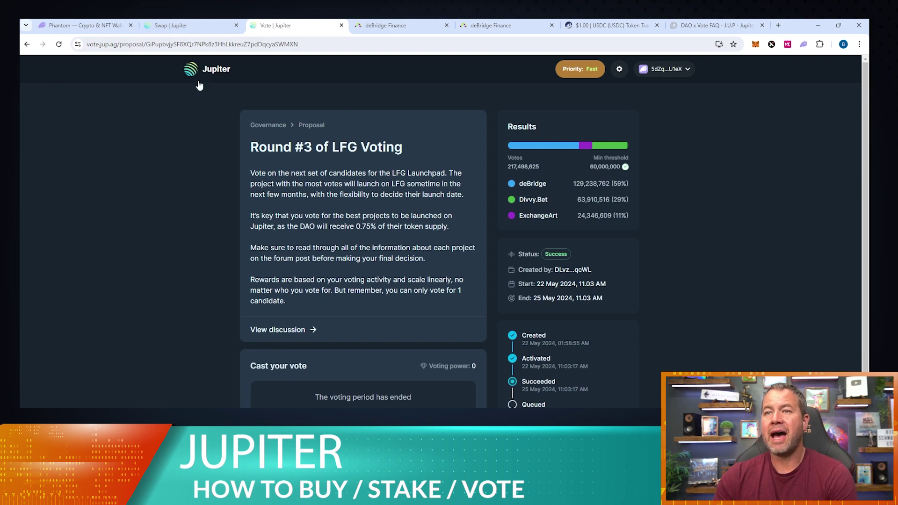
# - Go back to the vote.jup.ag DAO page, highlight the 50M JUP reward, and scroll to Voting Power
pyautogui.click(28, 44)
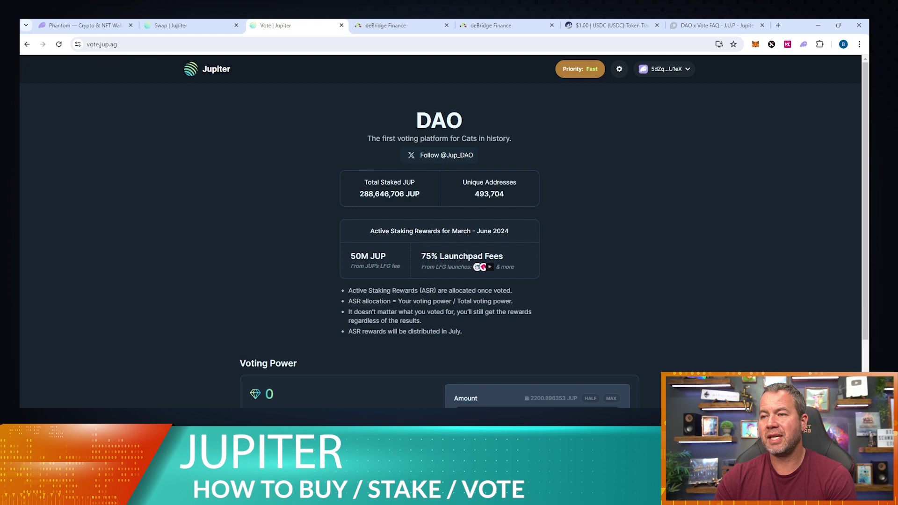
pyautogui.moveTo(419, 256); pyautogui.dragTo(506, 256)
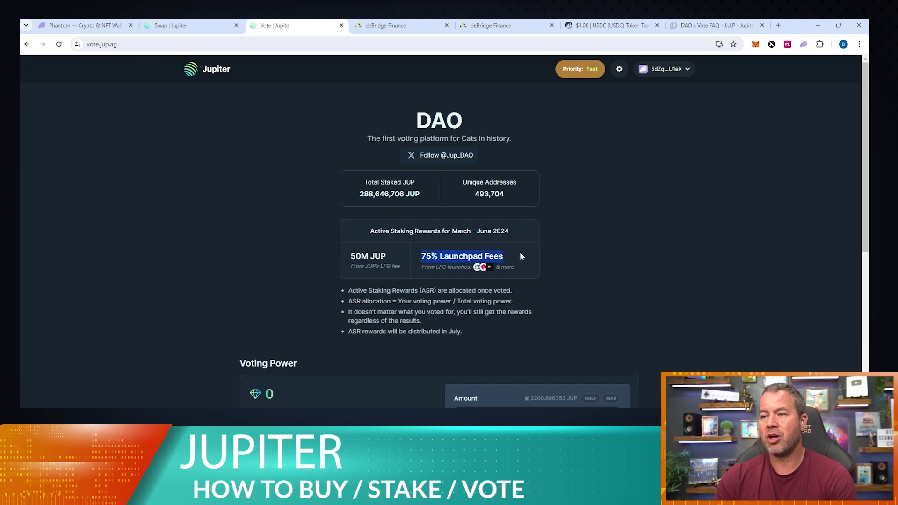
pyautogui.moveTo(387, 257); pyautogui.dragTo(316, 253)
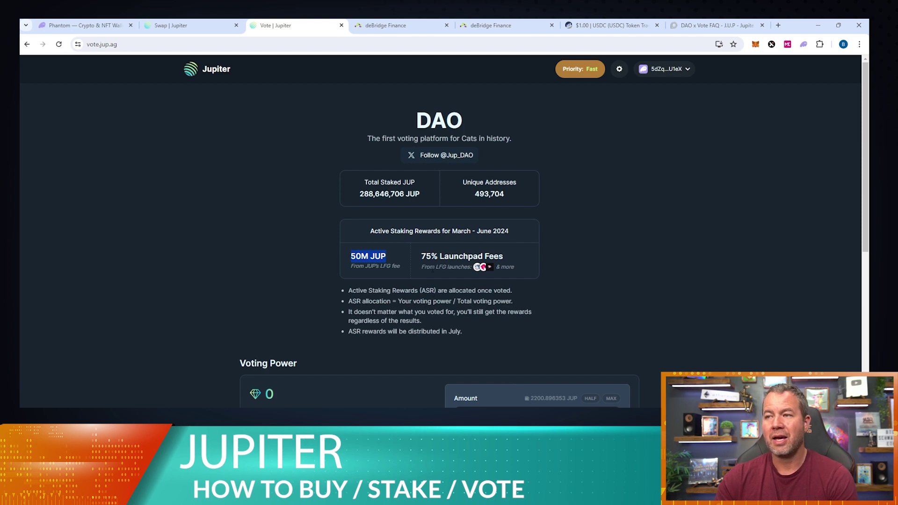
pyautogui.scroll(-1, 439, 234)
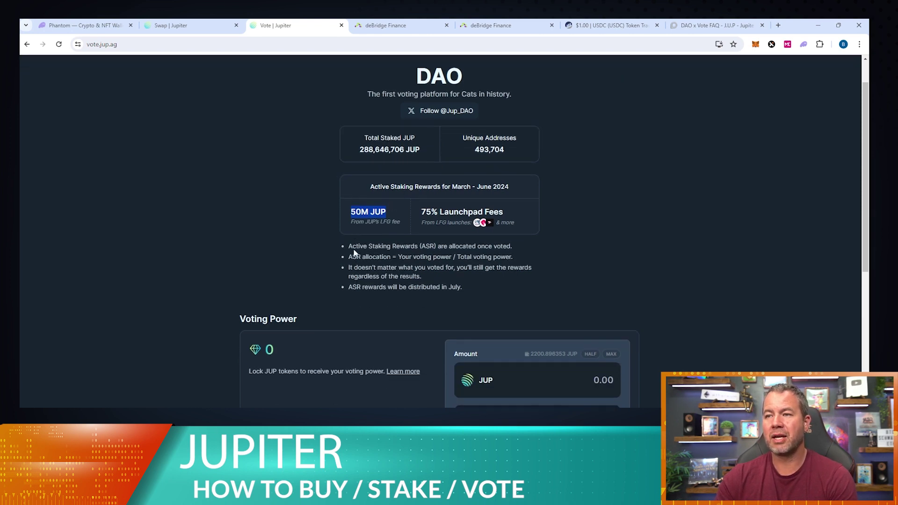
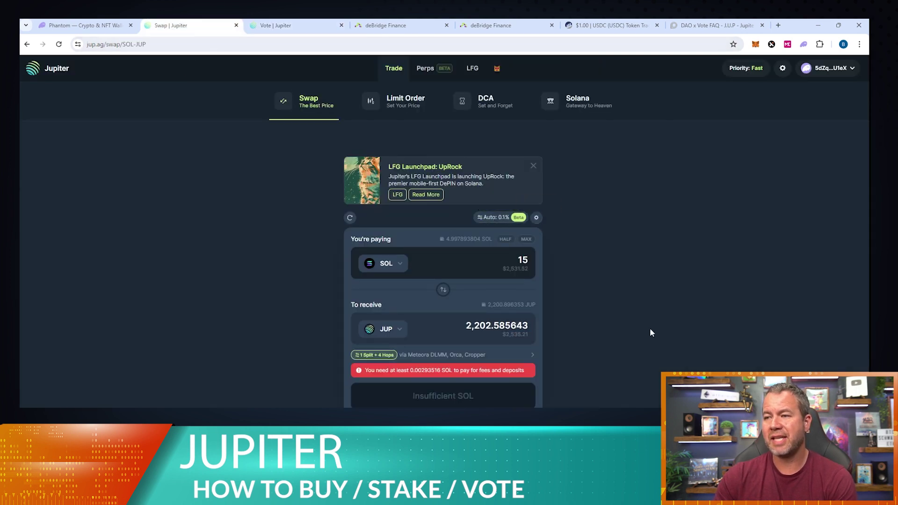
# - Switch from the swap quote to the DCA order form for SOL to JUP
pyautogui.scroll(-1, 647, 337)
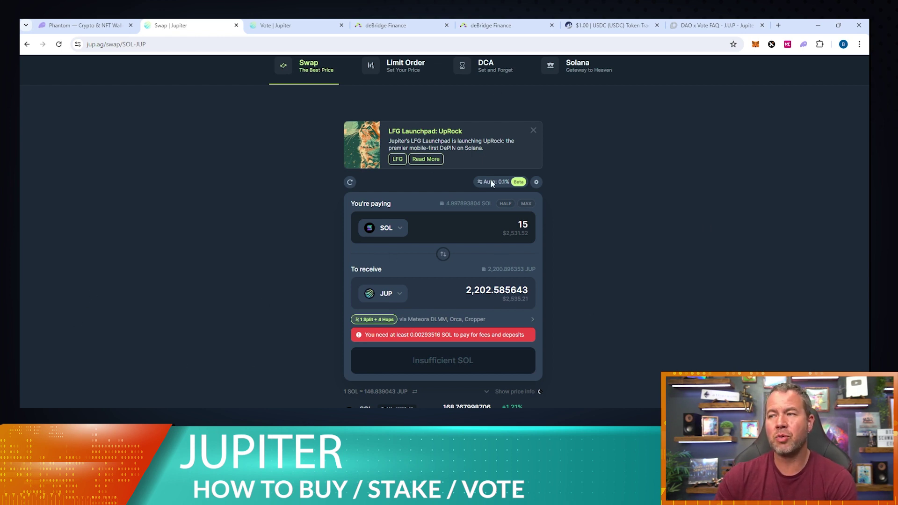
pyautogui.scroll(1, 642, 290)
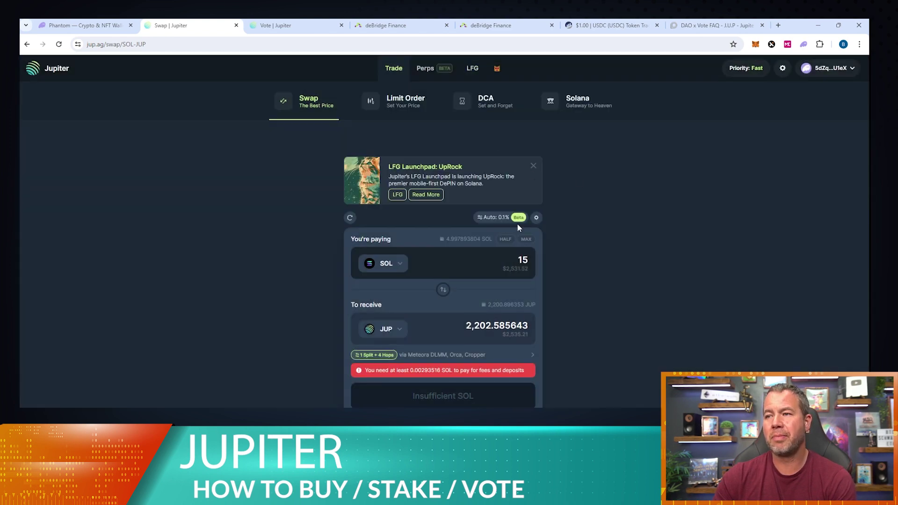
pyautogui.click(478, 101)
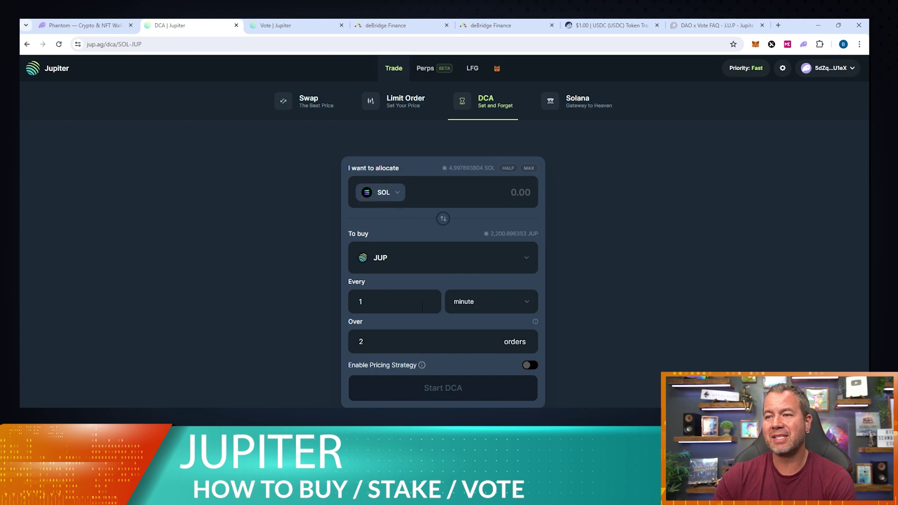
# - Set the DCA order to repeat every 1 week over 15 orders
pyautogui.click(489, 302)
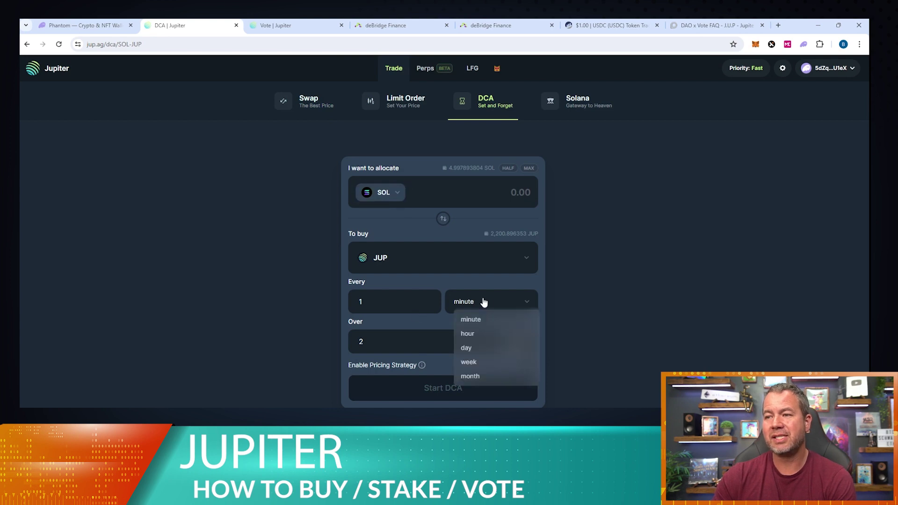
pyautogui.click(469, 363)
pyautogui.click(395, 310)
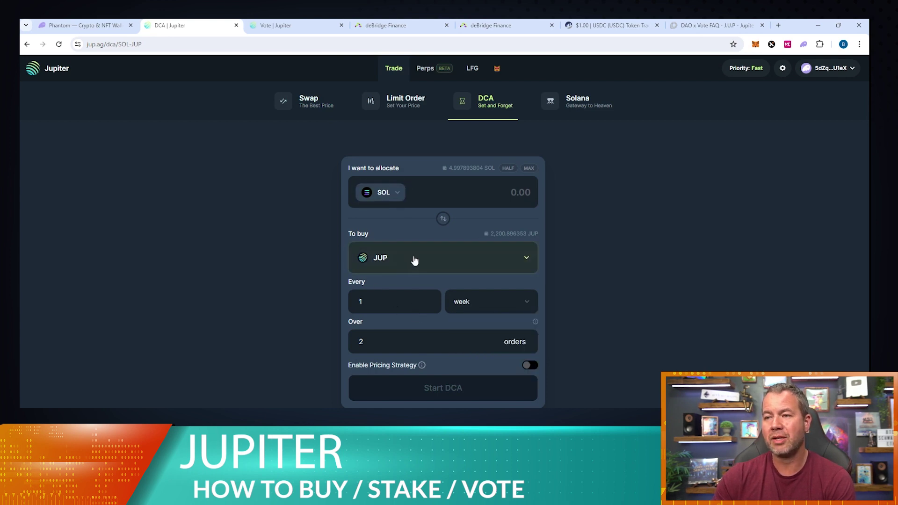
pyautogui.press('Tab')
pyautogui.press('Tab')
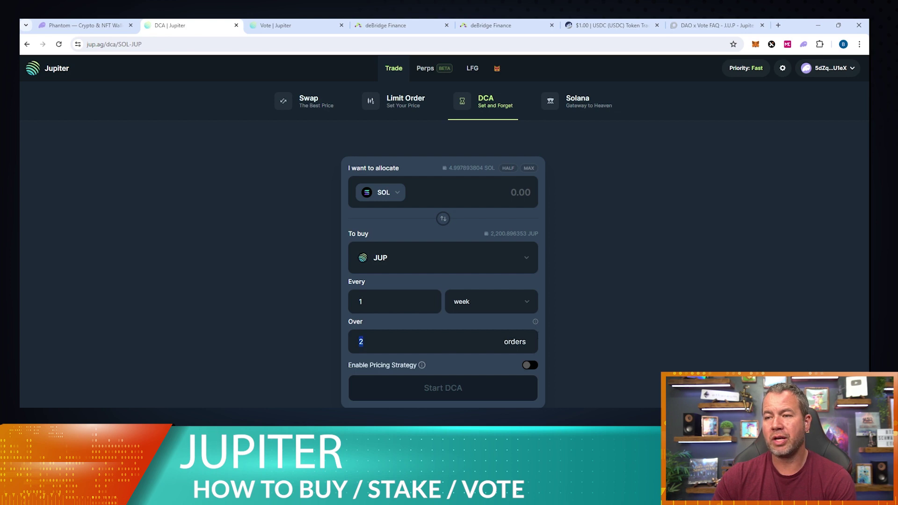
pyautogui.write('15')
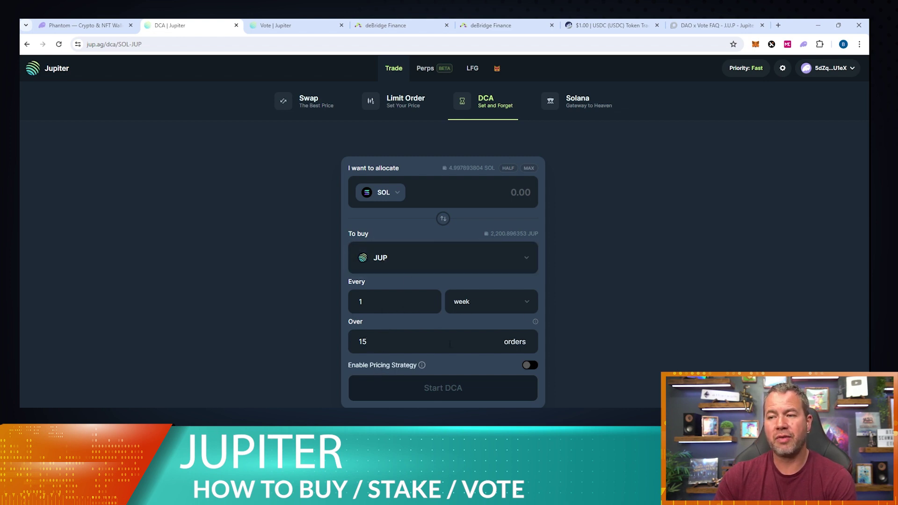
# - Allocate 0.25 SOL to the DCA order, then go to the Perps trading page
pyautogui.click(505, 191)
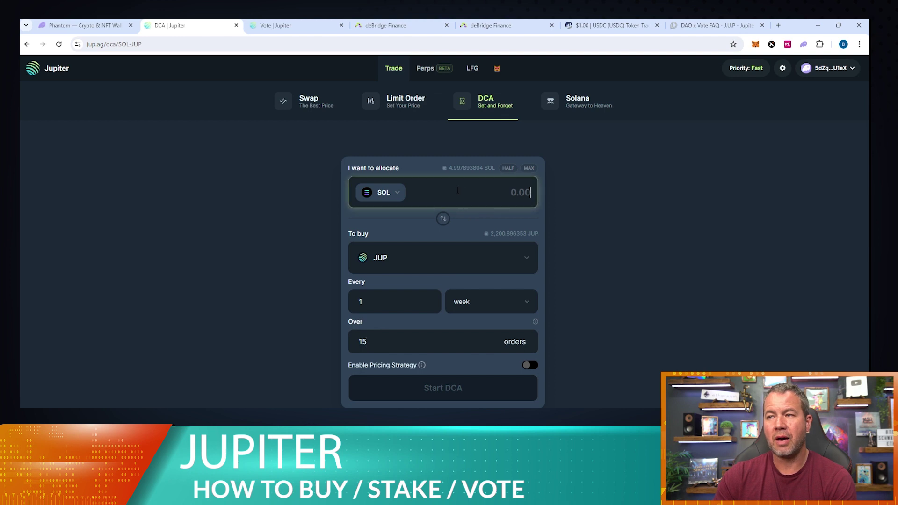
pyautogui.write('.25')
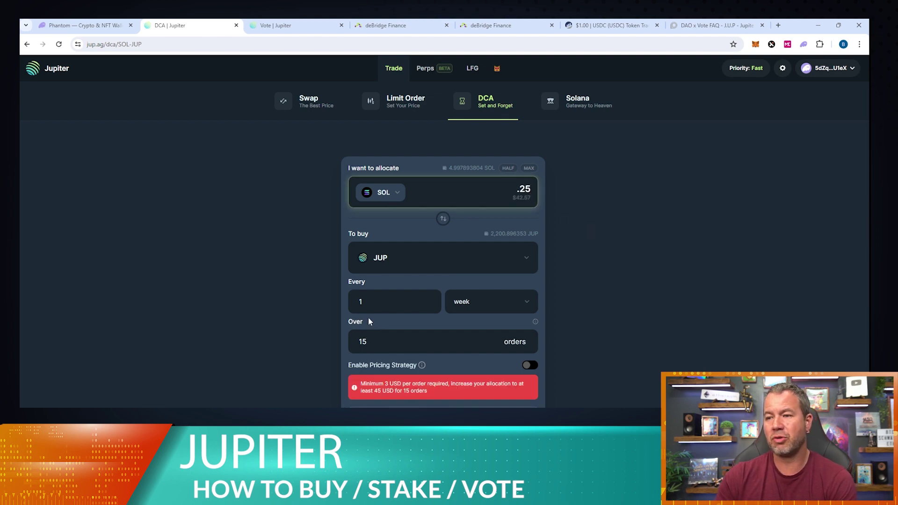
pyautogui.doubleClick(521, 189)
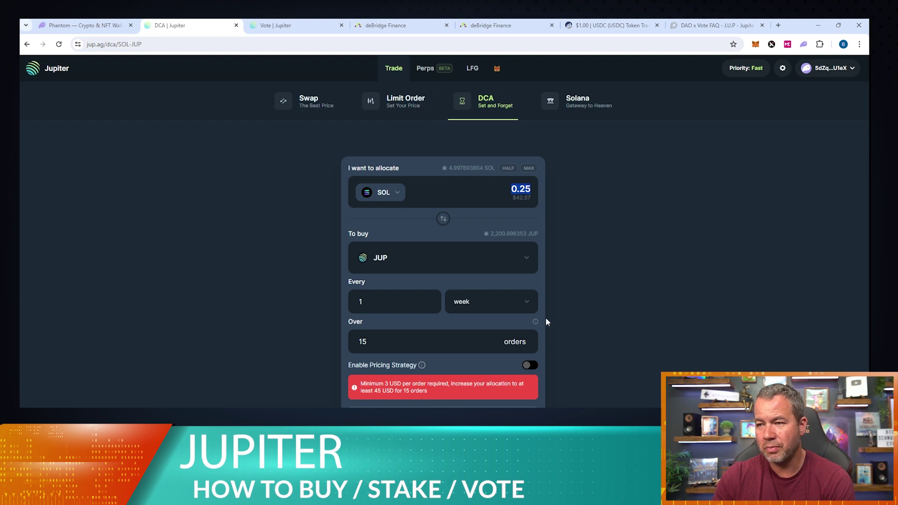
pyautogui.click(588, 283)
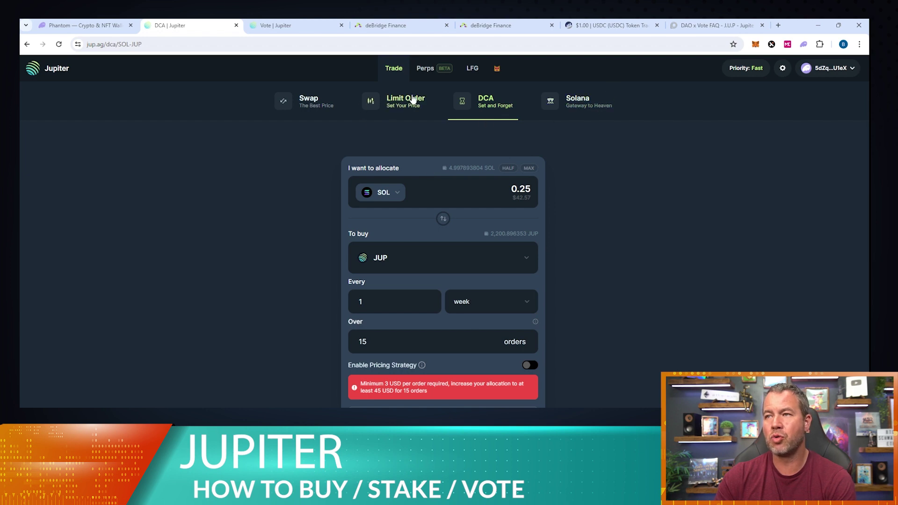
pyautogui.click(426, 70)
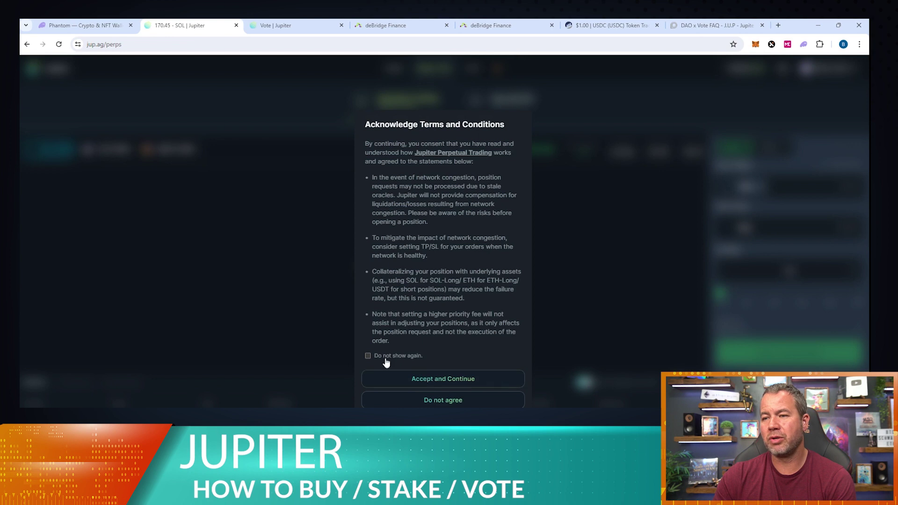
# - Accept the Perps terms, view the chart, and return to the USDC-to-SOL Swap page
pyautogui.click(422, 384)
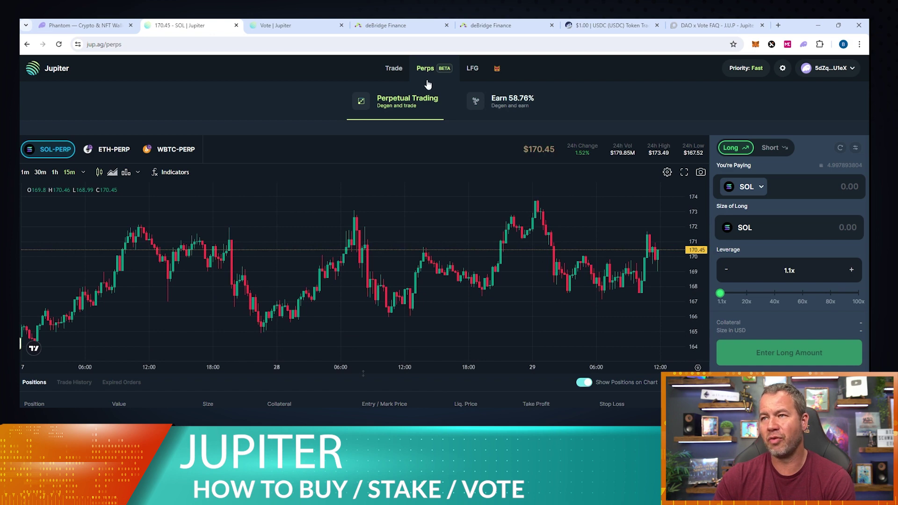
pyautogui.click(393, 69)
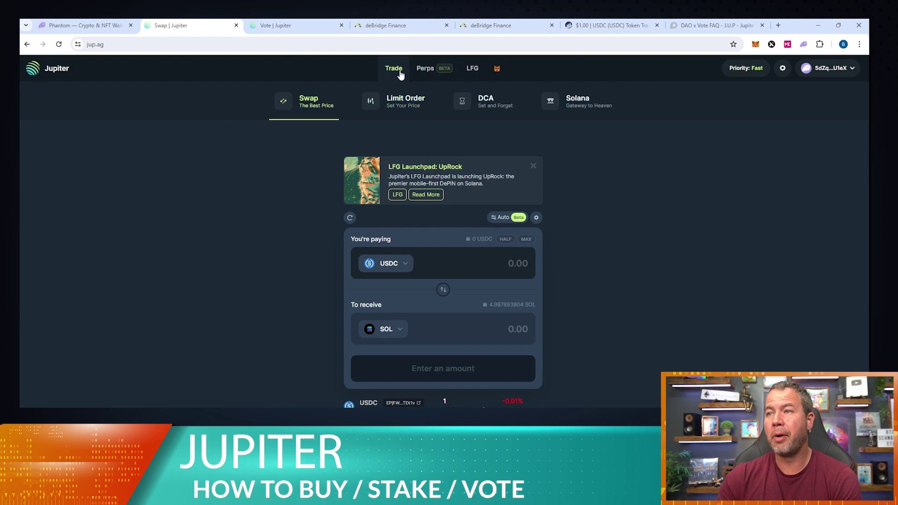
# - Open Governance from the cat menu and browse the Voting Power and Proposals sections
pyautogui.moveTo(475, 69)
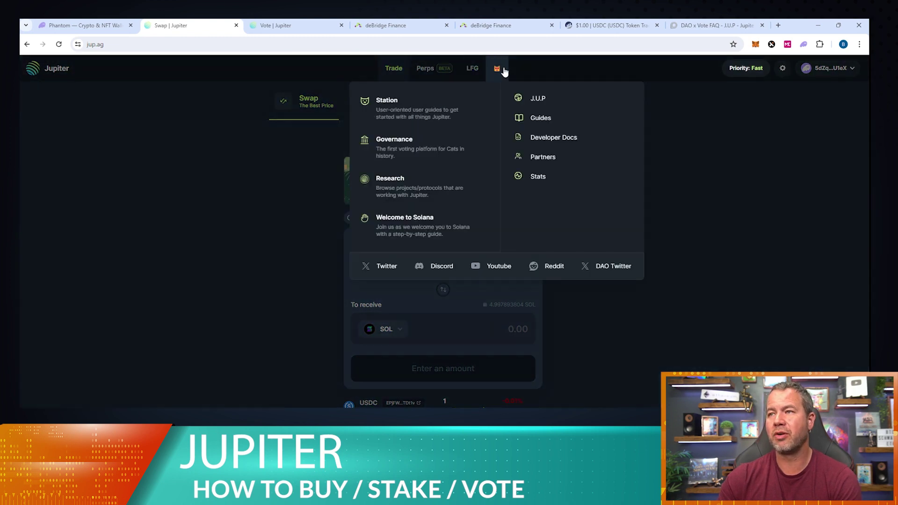
pyautogui.click(398, 143)
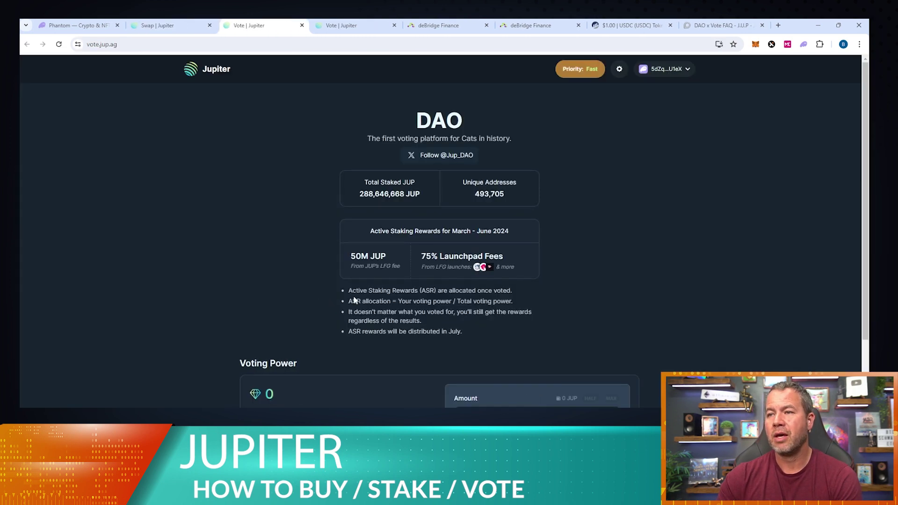
pyautogui.scroll(-4, 574, 272)
pyautogui.scroll(-1, 428, 358)
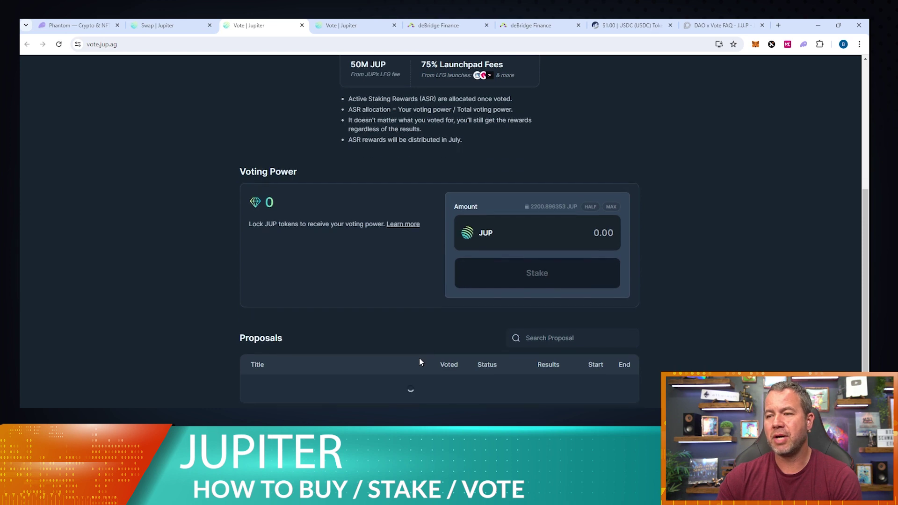
pyautogui.scroll(-3, 267, 381)
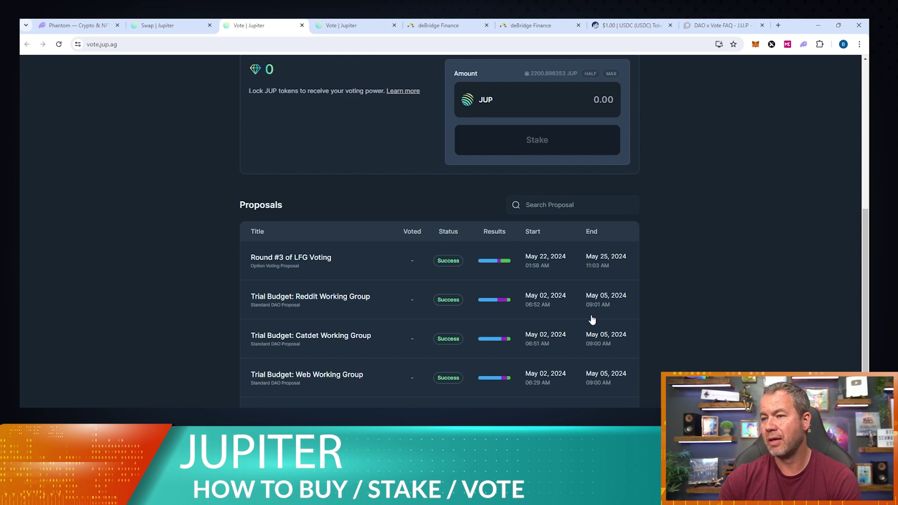
pyautogui.scroll(-2, 593, 320)
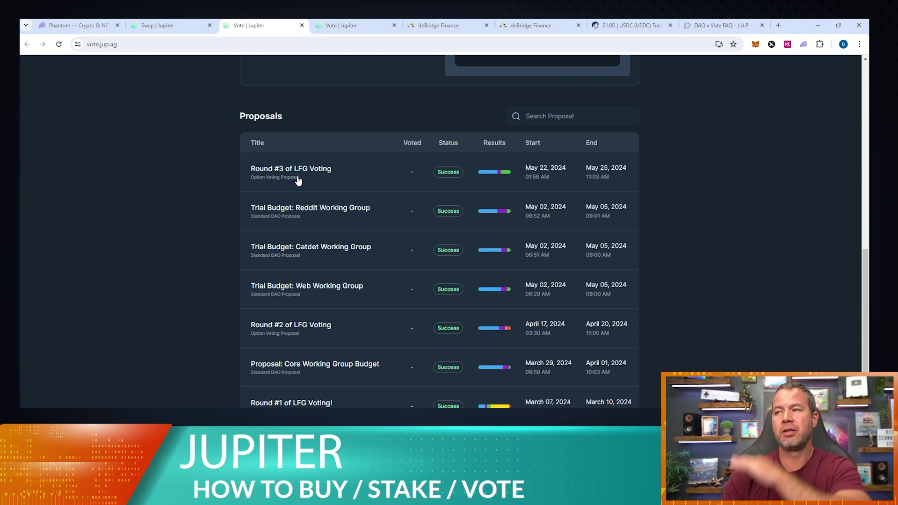
pyautogui.scroll(10, 266, 314)
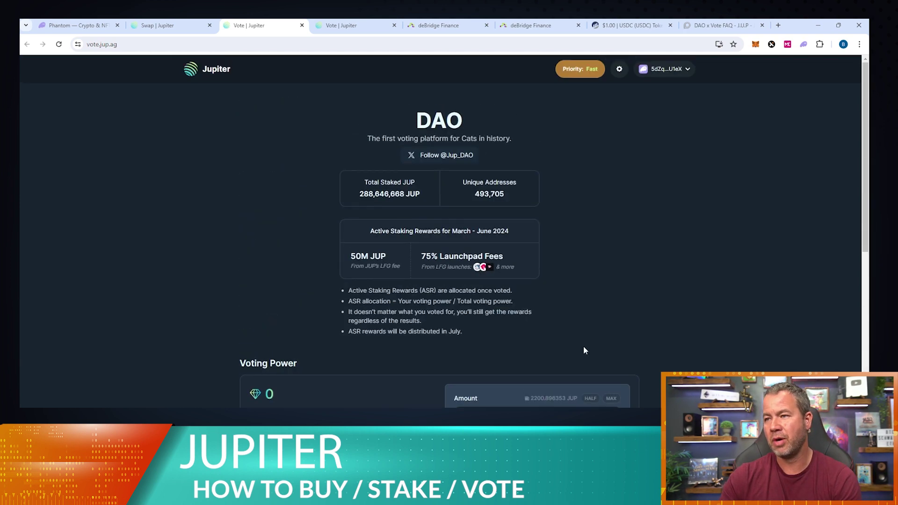
pyautogui.scroll(-4, 642, 349)
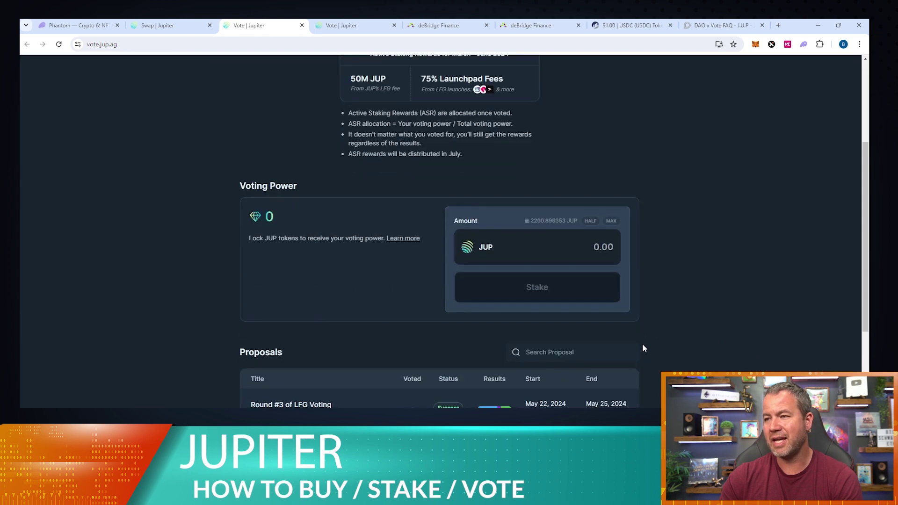